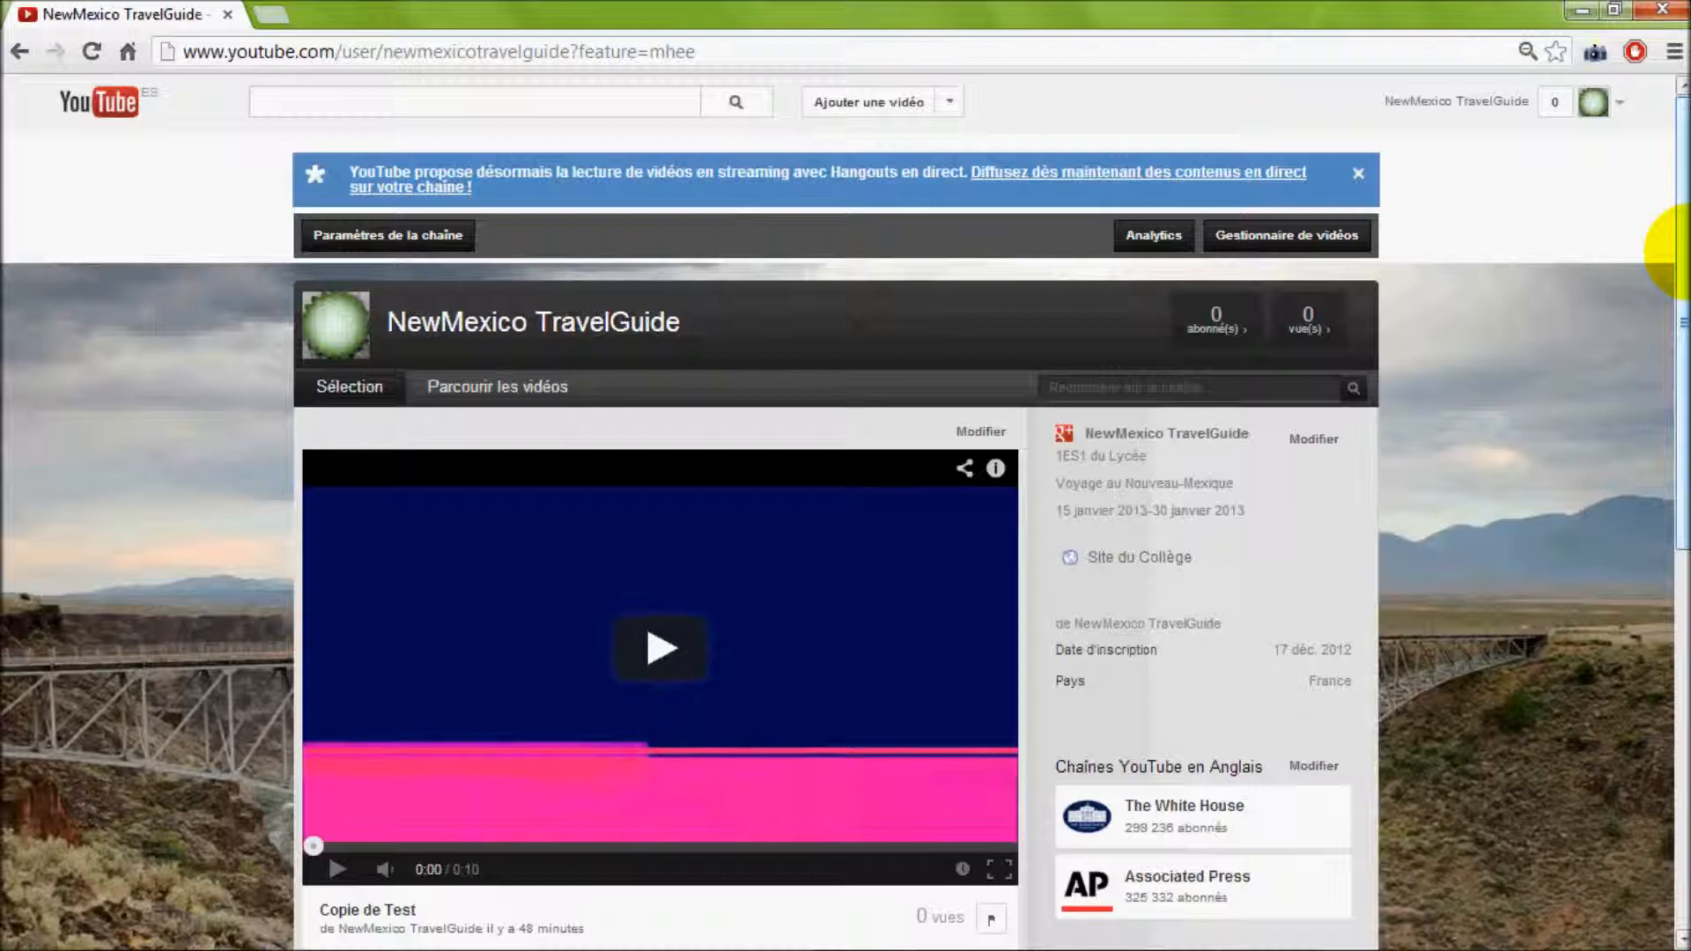
Open the annotation editor for the video "Copie de Test" from the video manager
click(1613, 113)
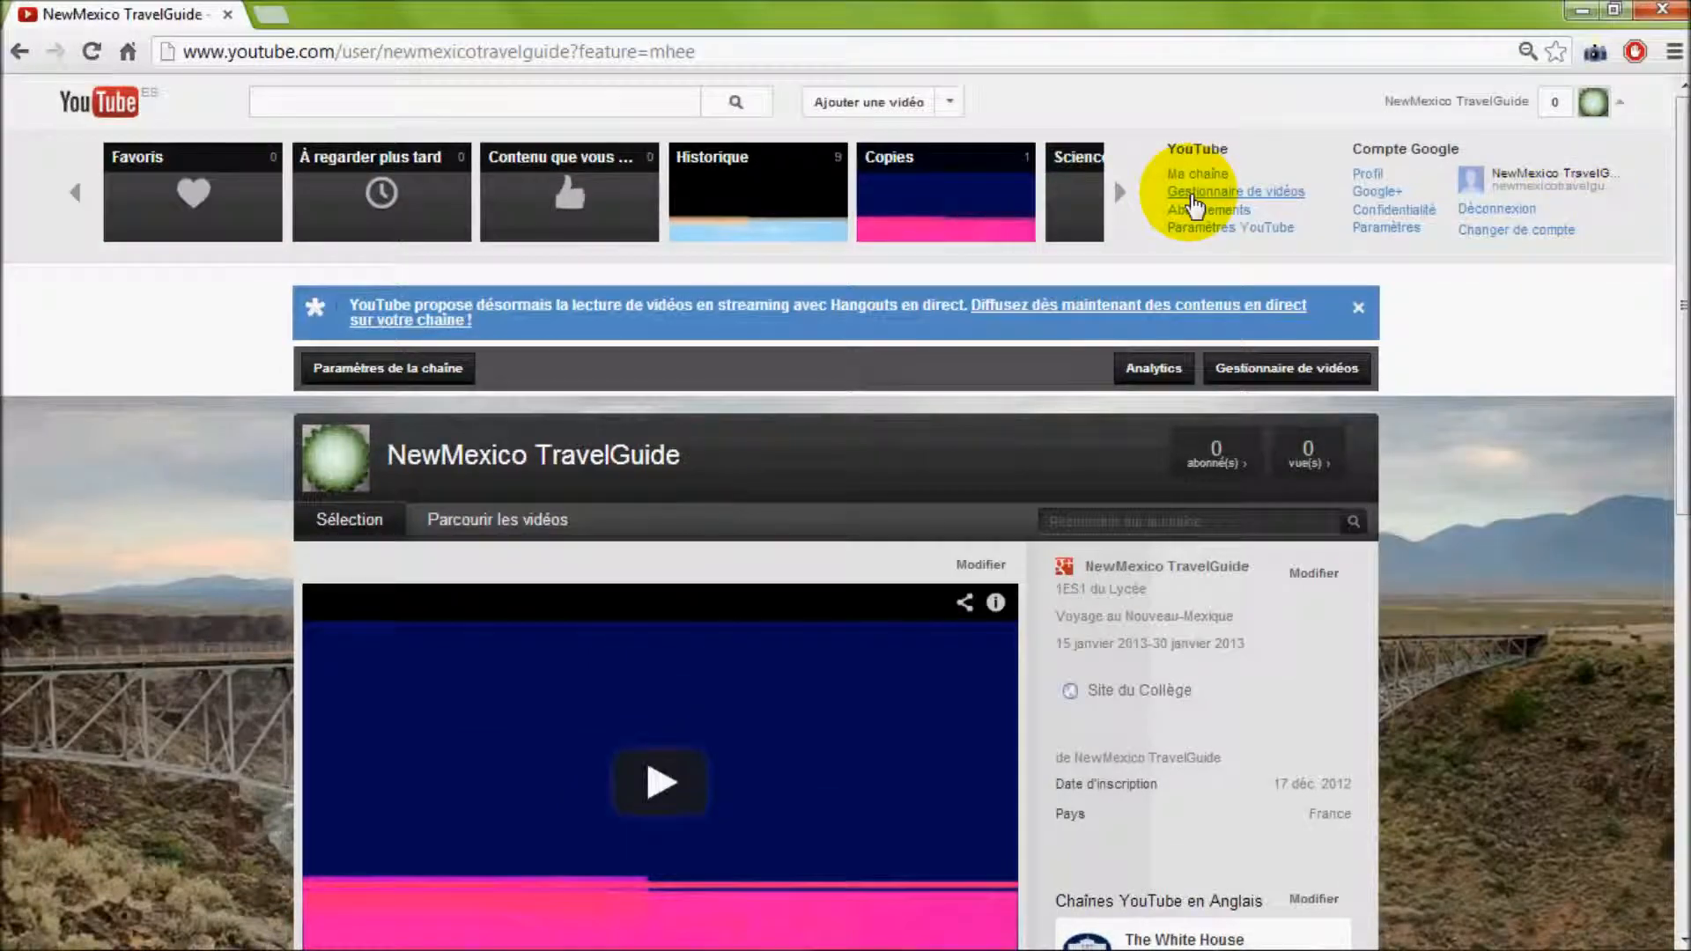
click(1205, 195)
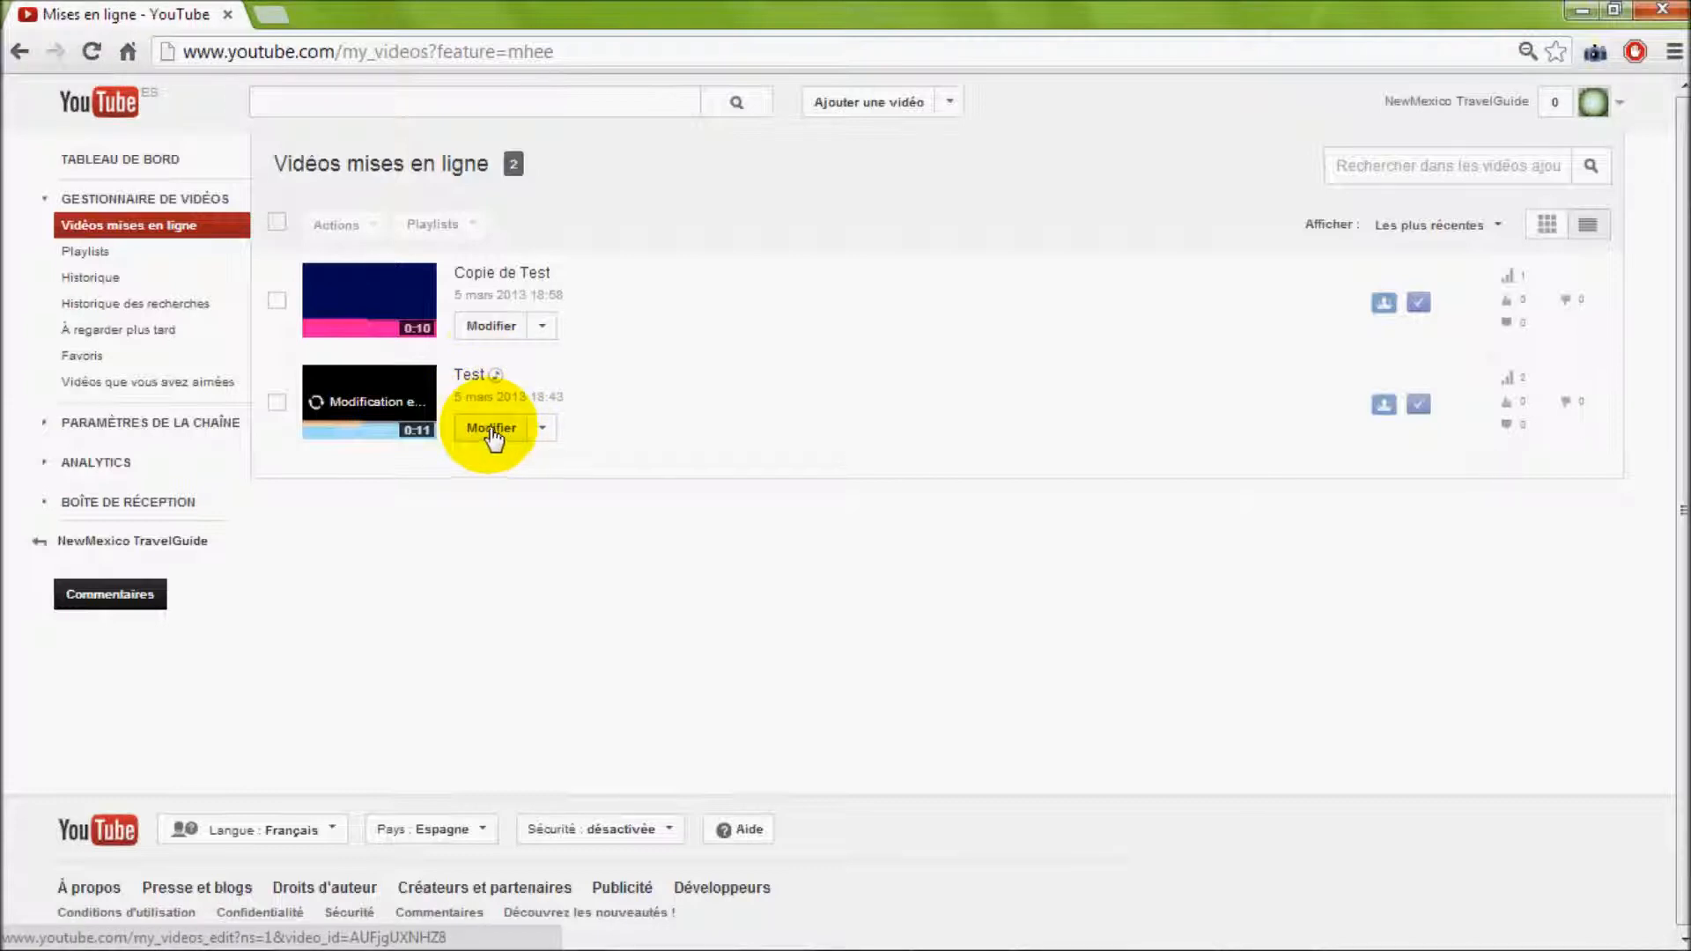
click(494, 328)
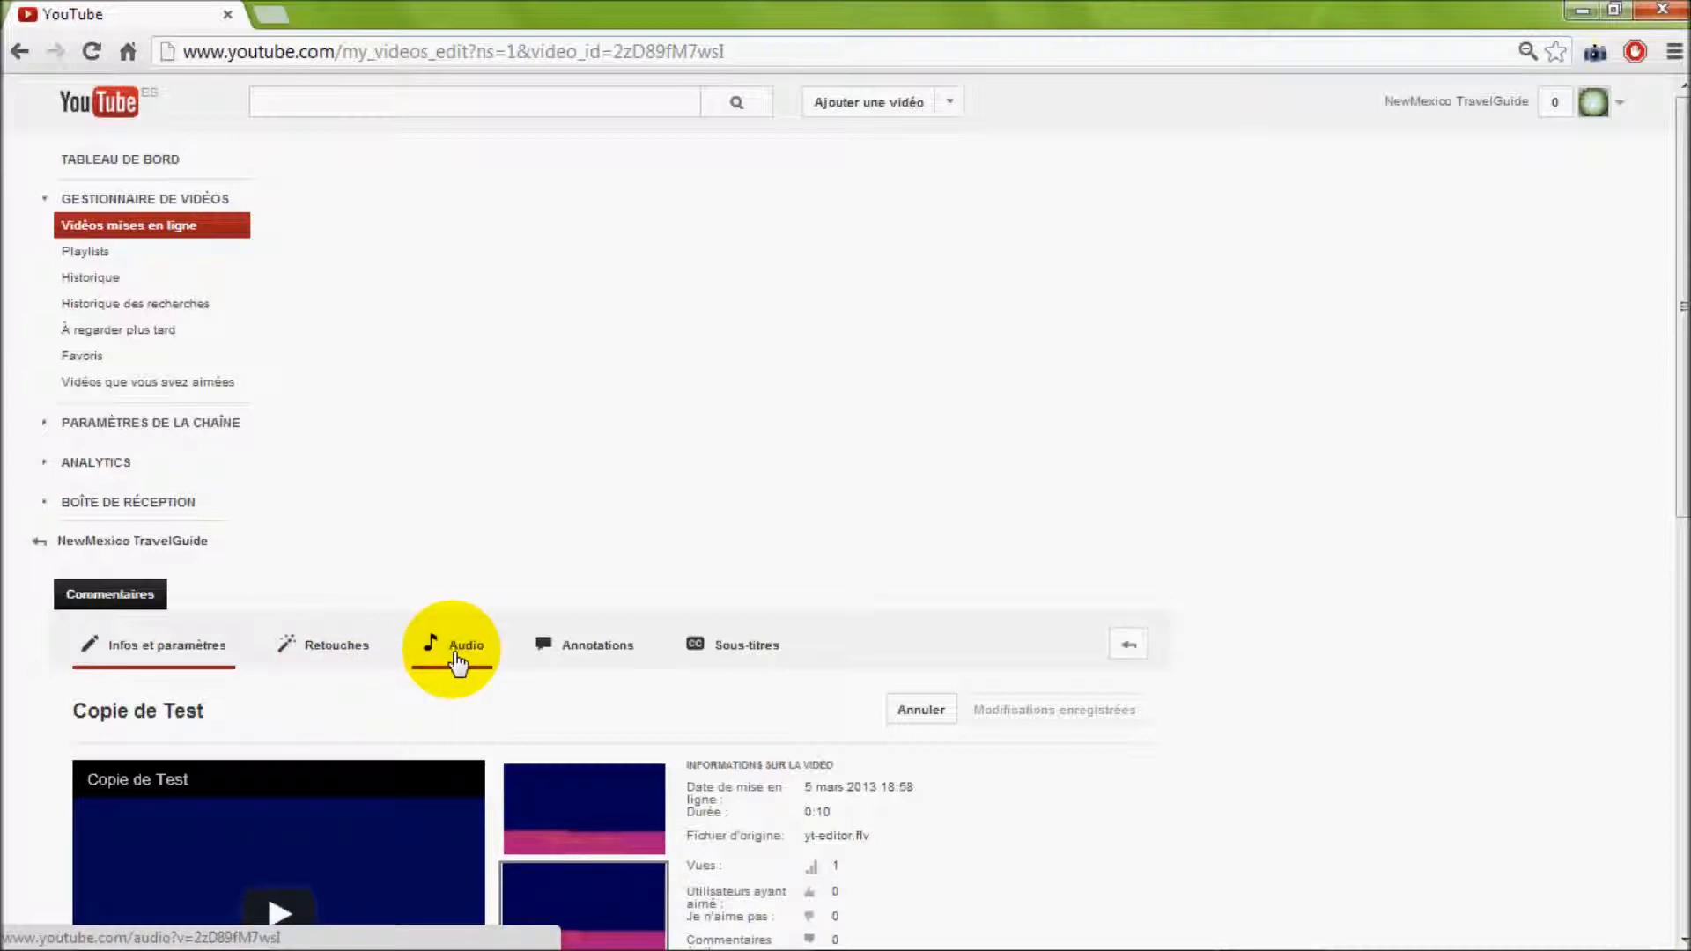
click(590, 662)
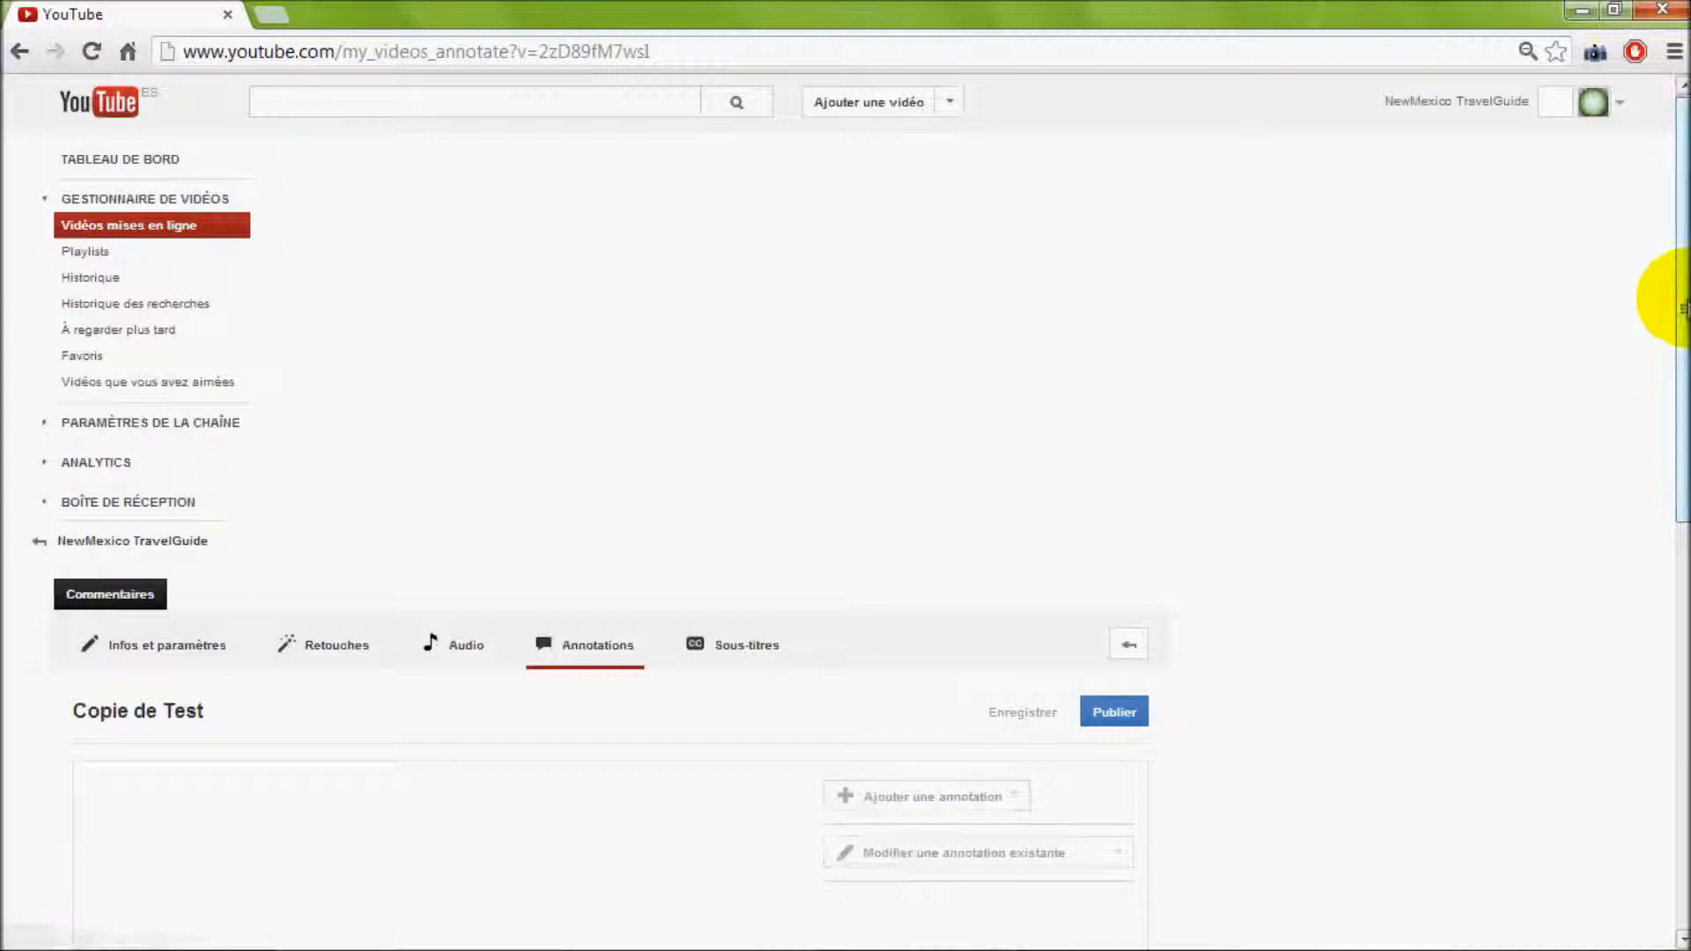
Play the video and pause it at about 0:06, where the annotations should start
drag(1684, 304, 1682, 547)
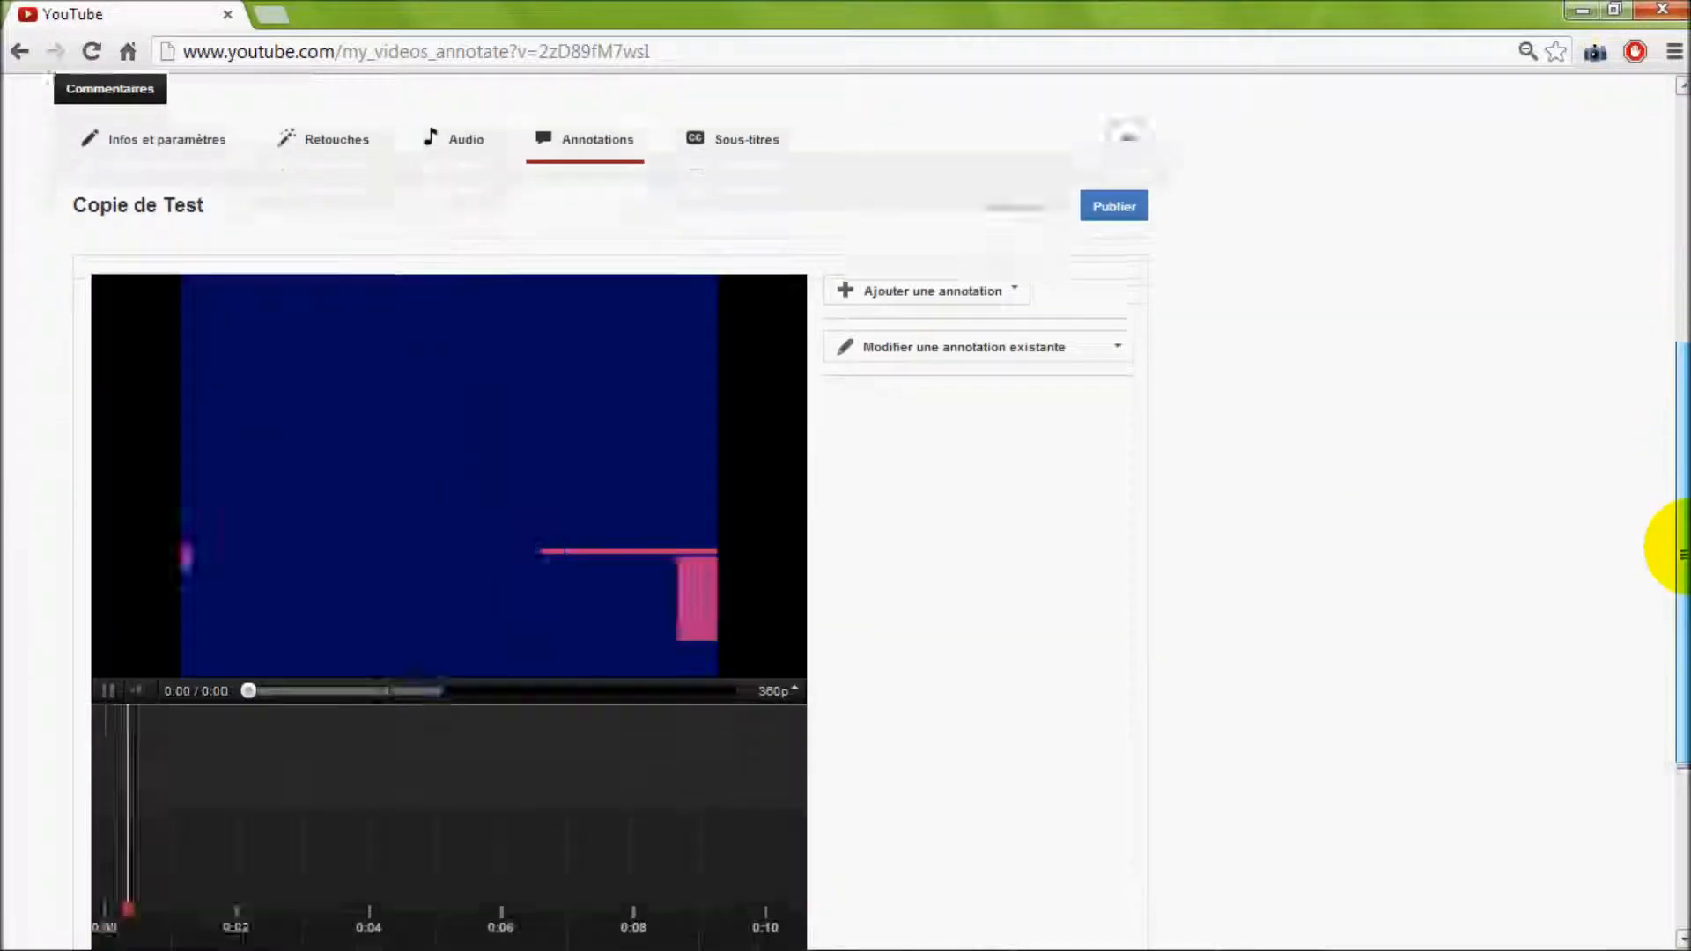
click(109, 631)
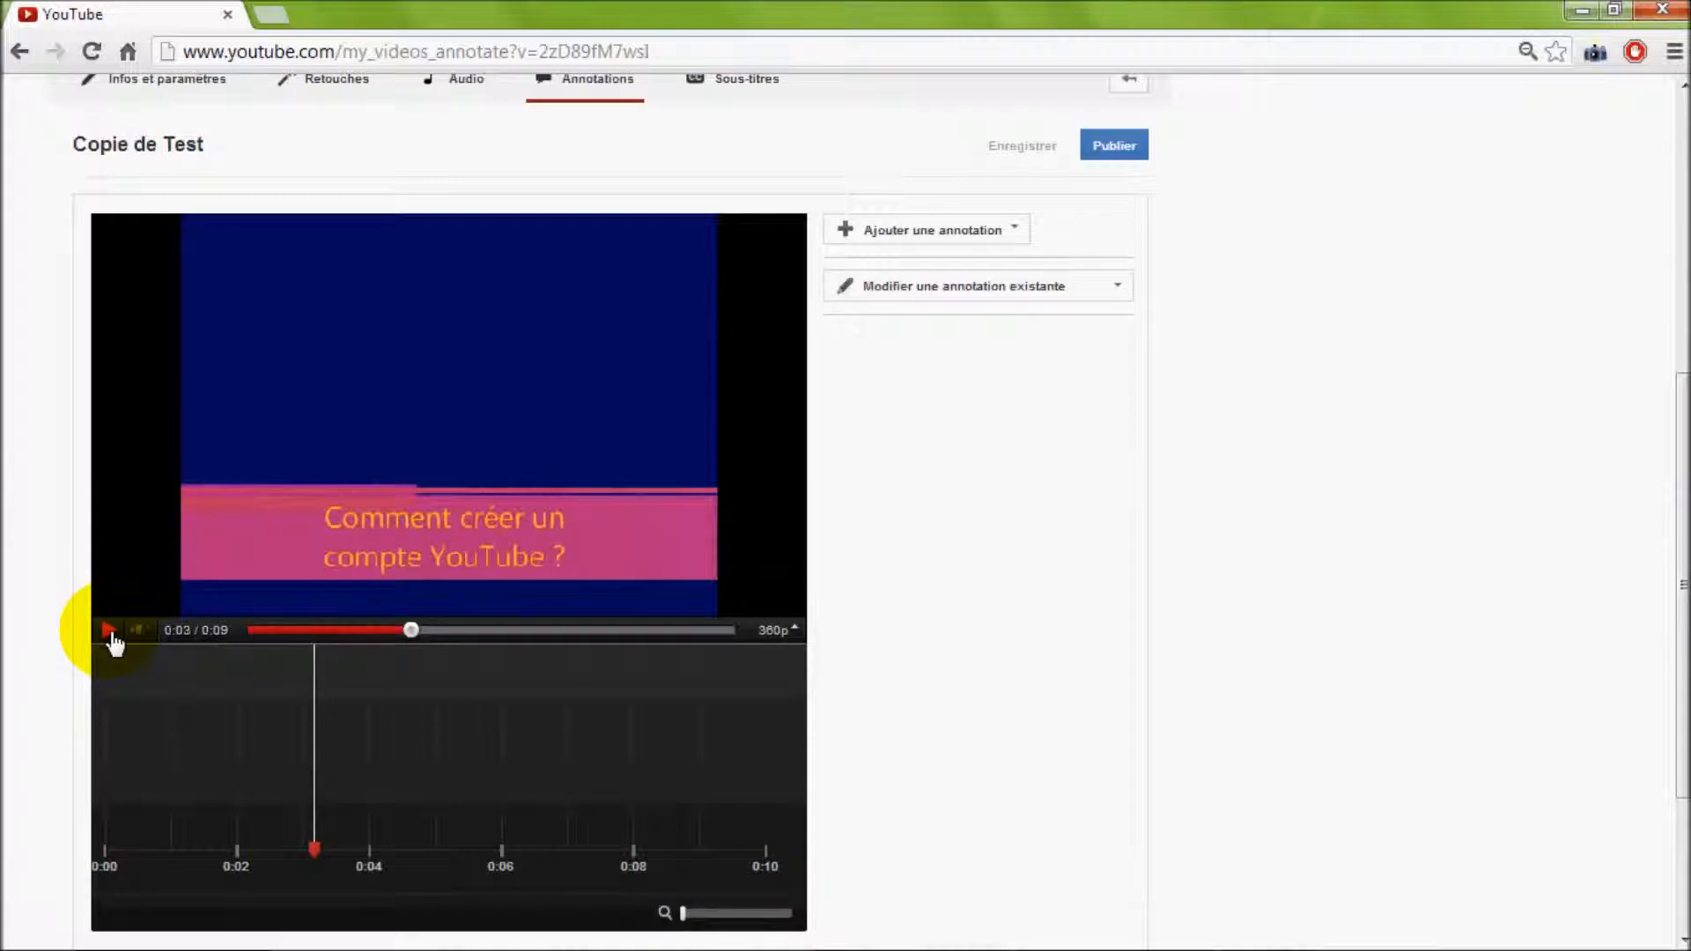
click(109, 631)
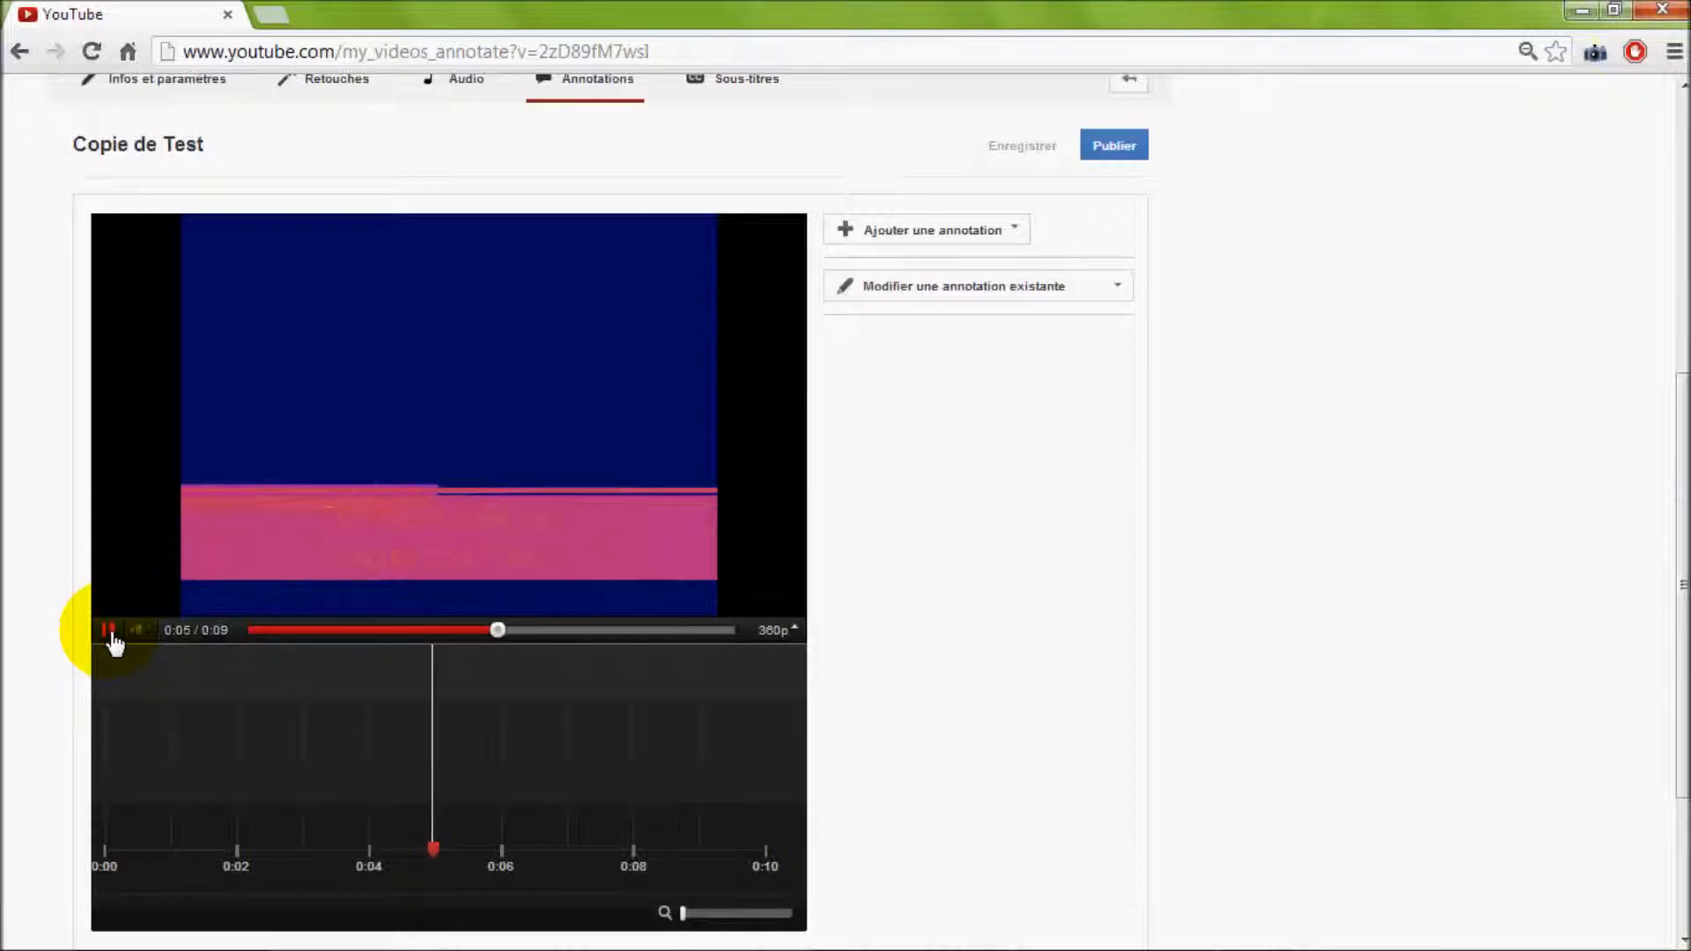
click(110, 630)
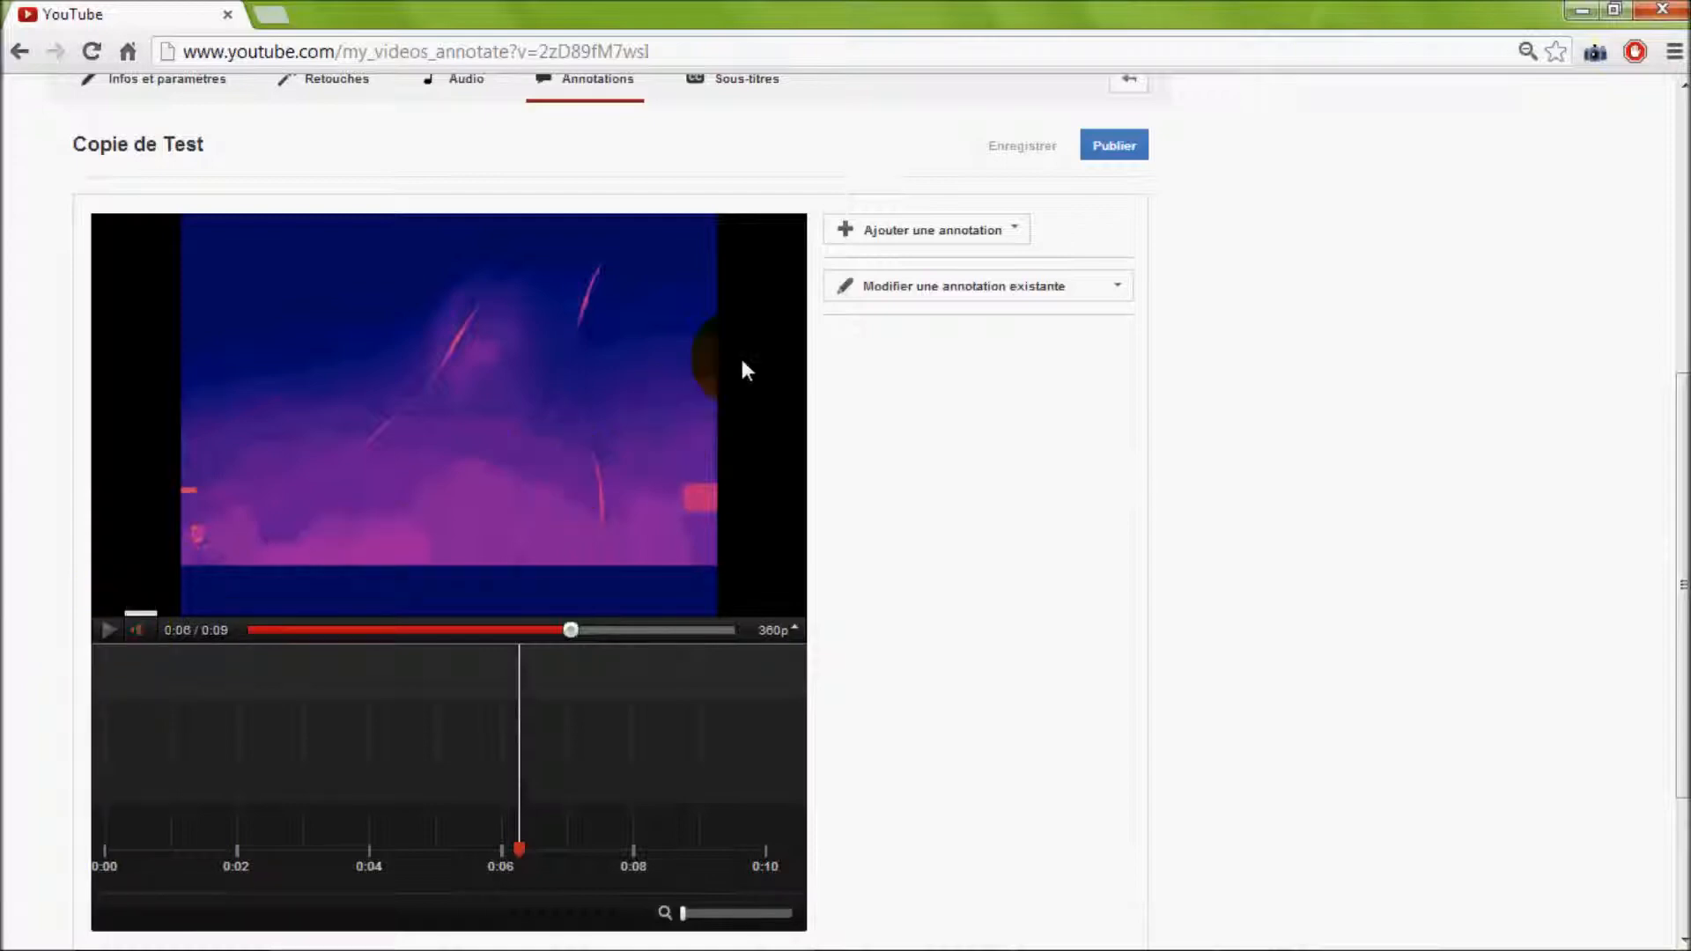
Add a Bulle de texte, a Remarque and a Libellé annotation at the paused frame
click(1015, 234)
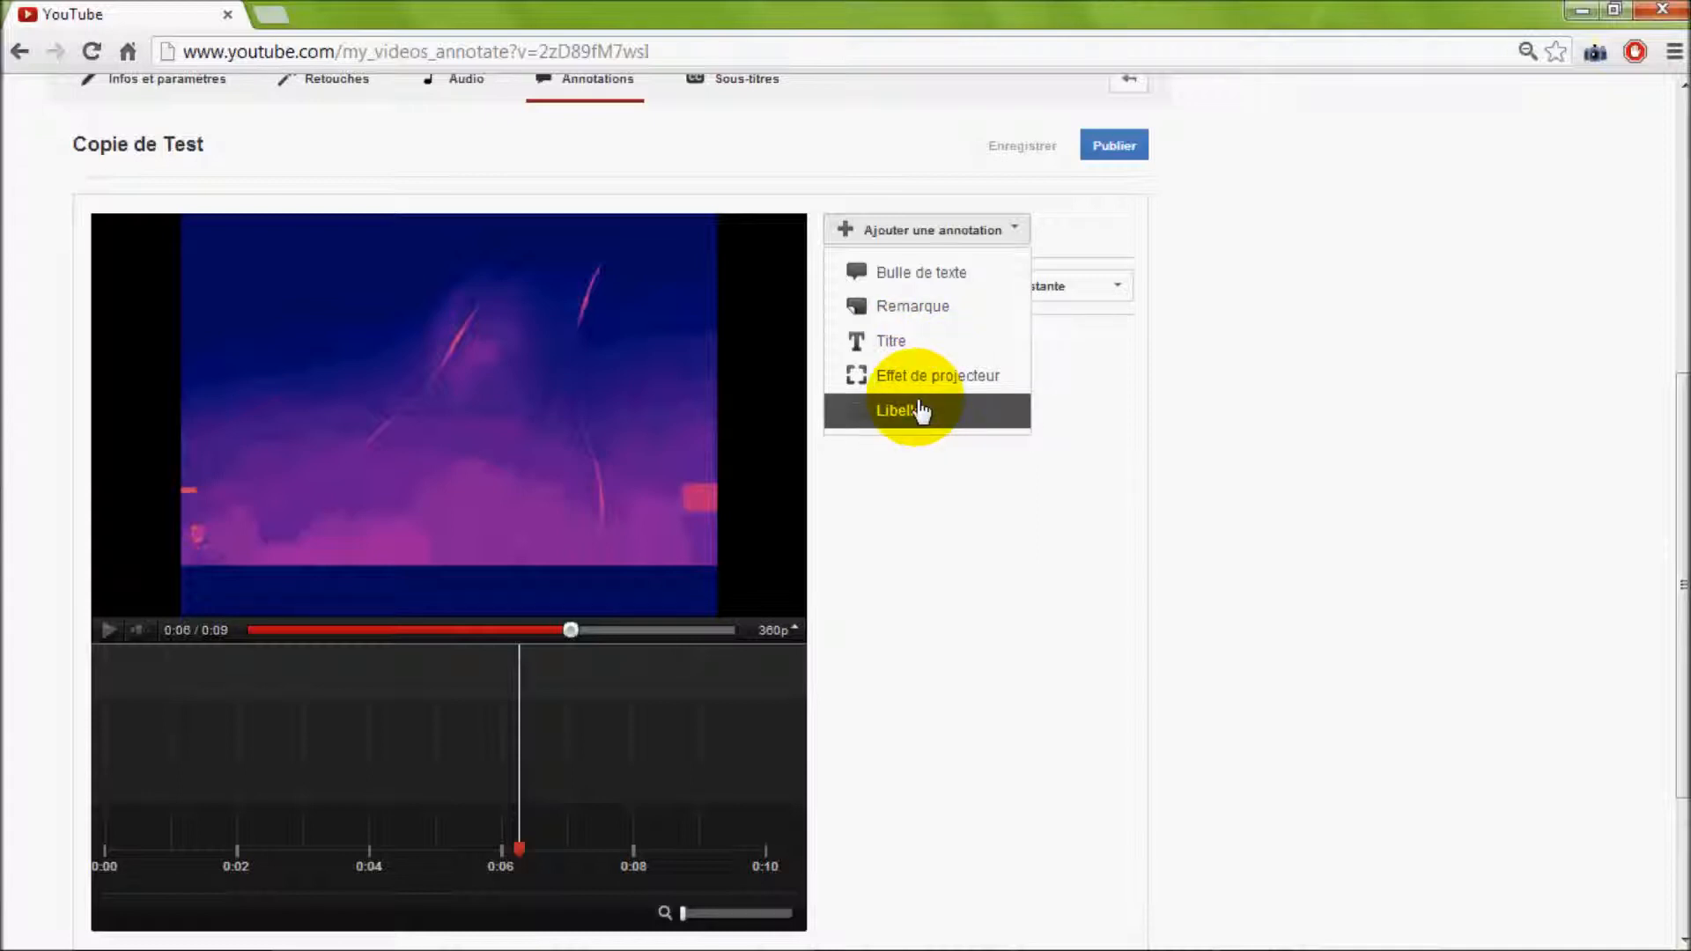
click(920, 276)
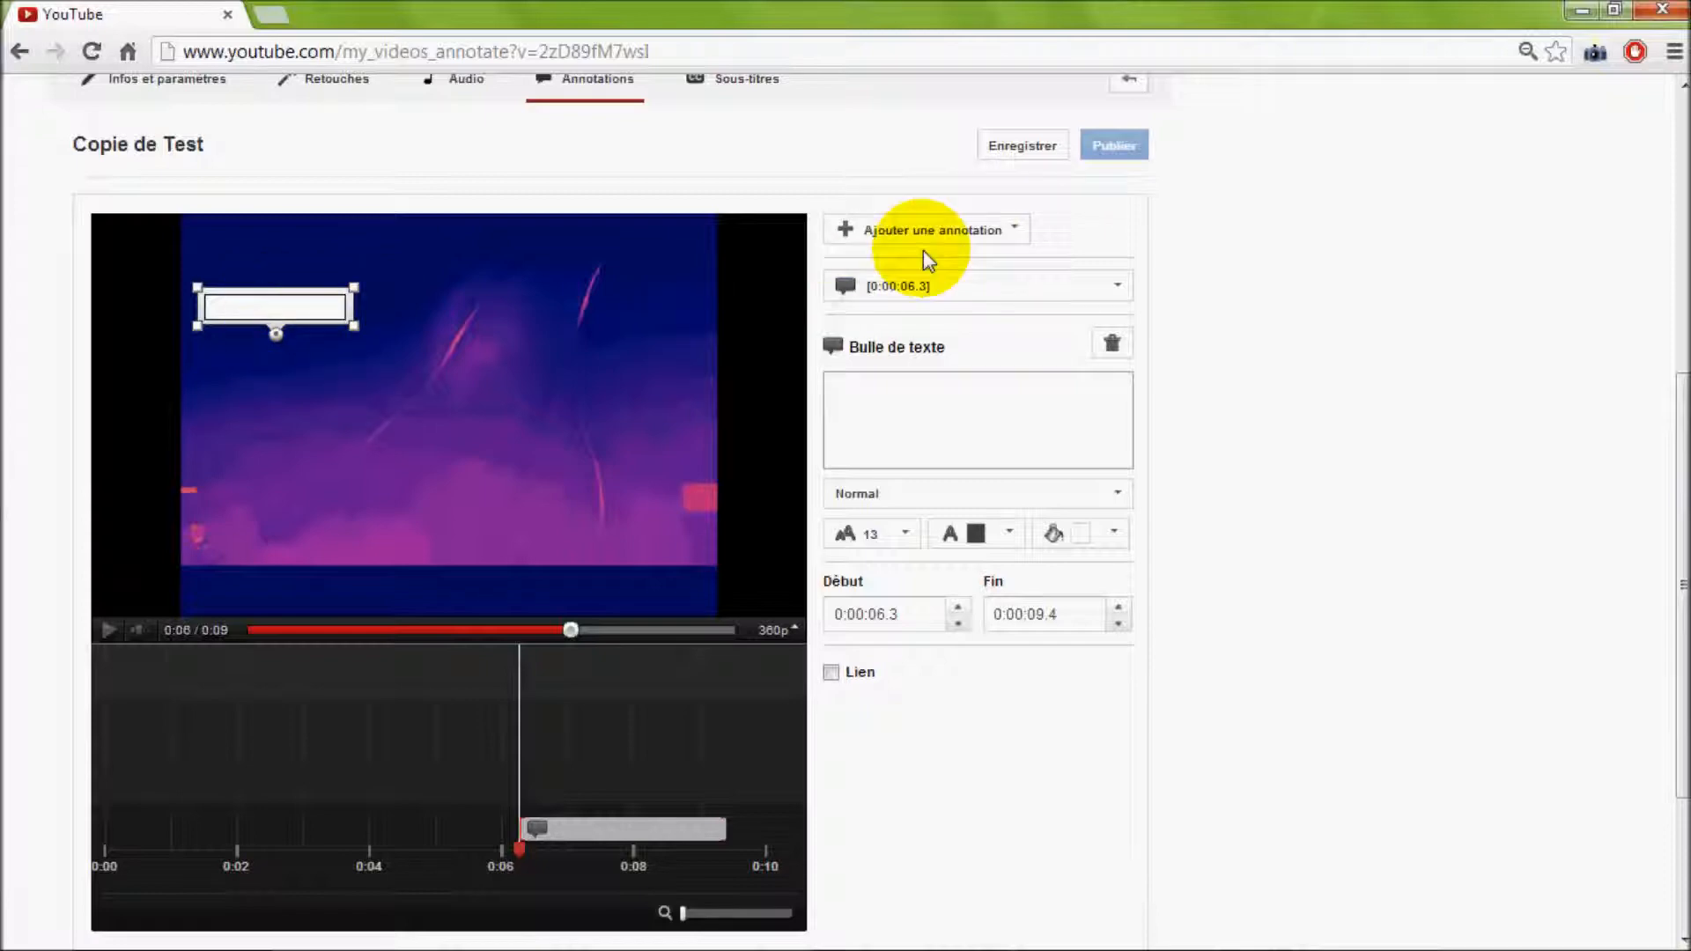
click(1018, 236)
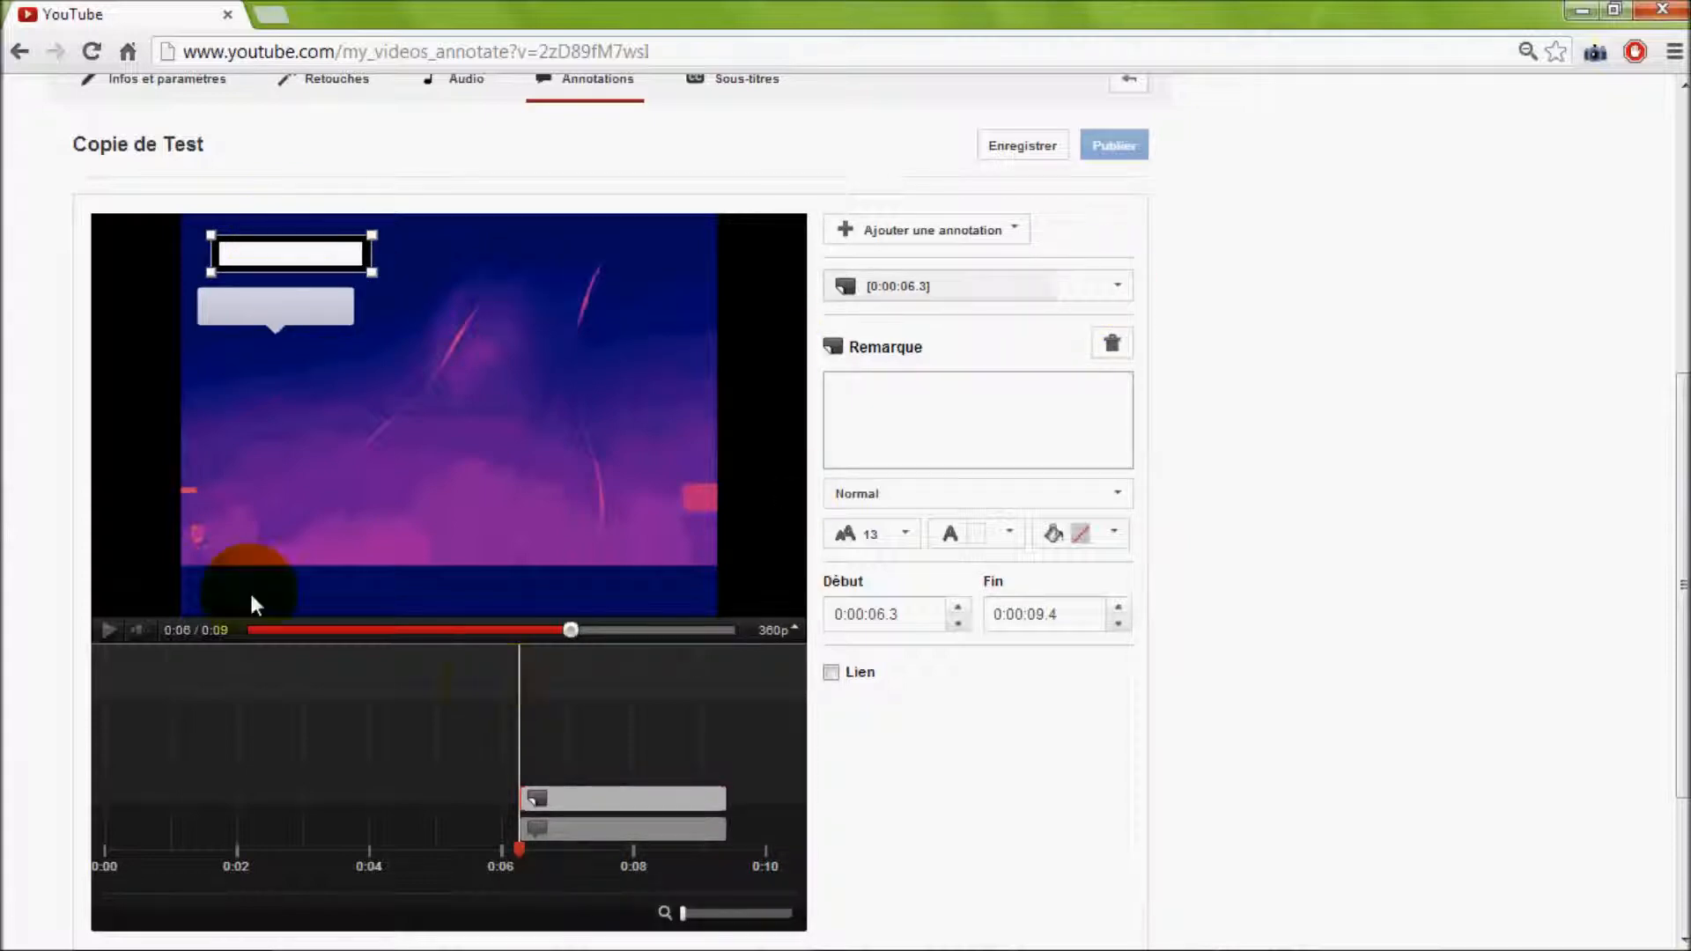
click(1019, 238)
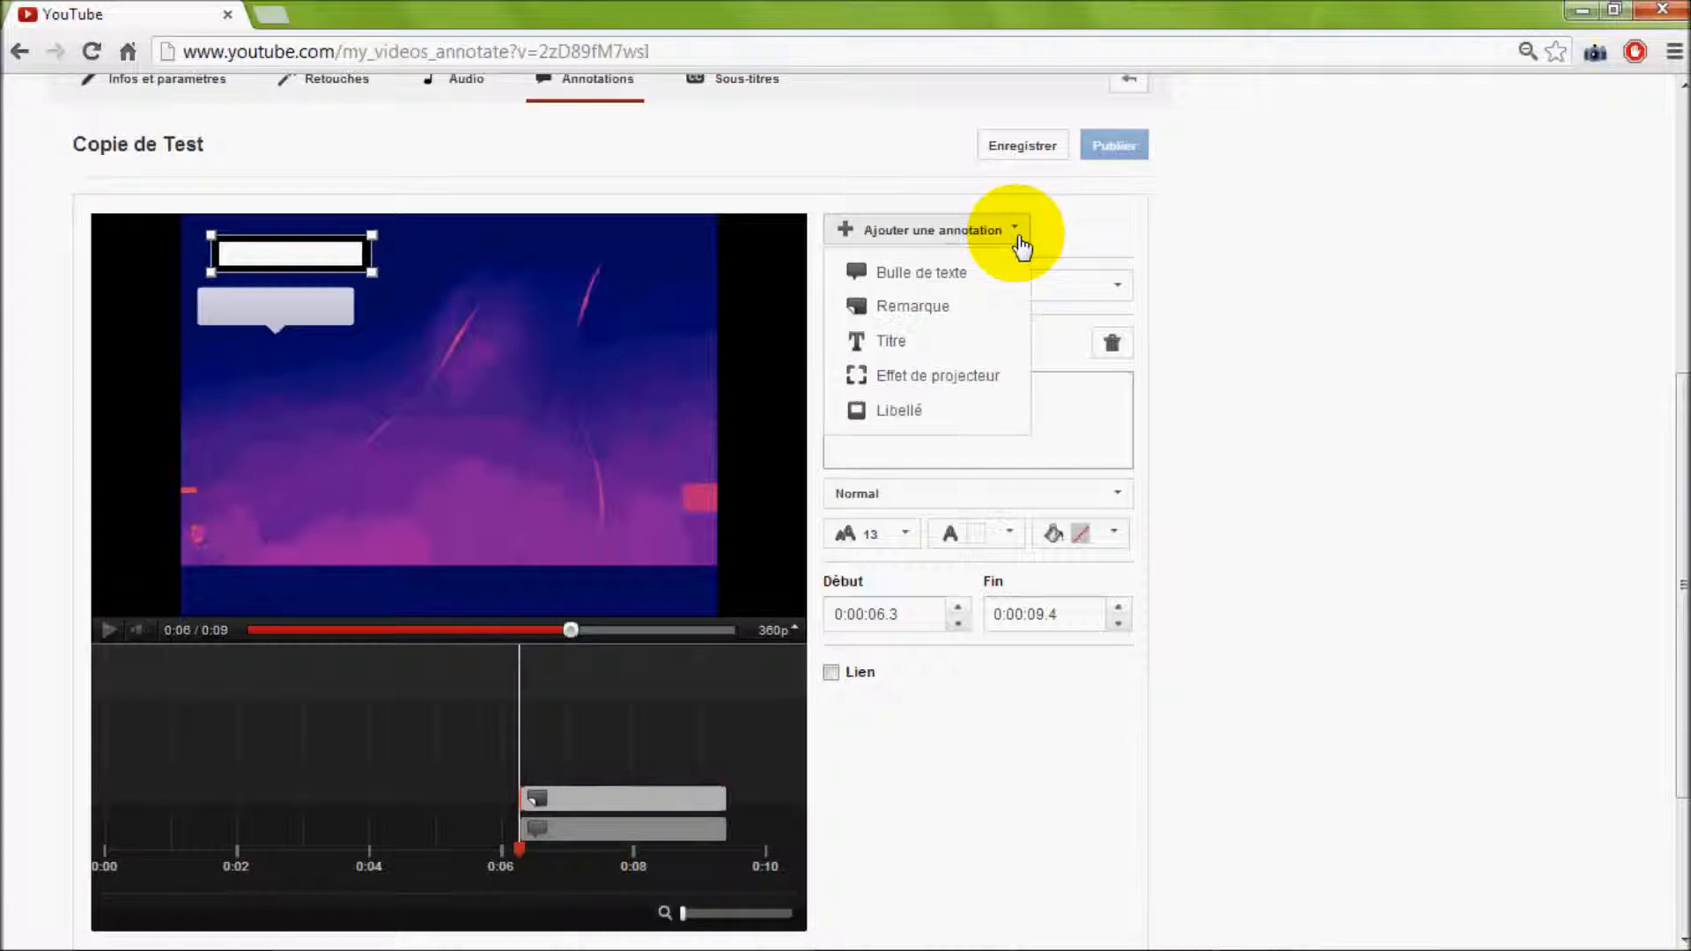
click(910, 421)
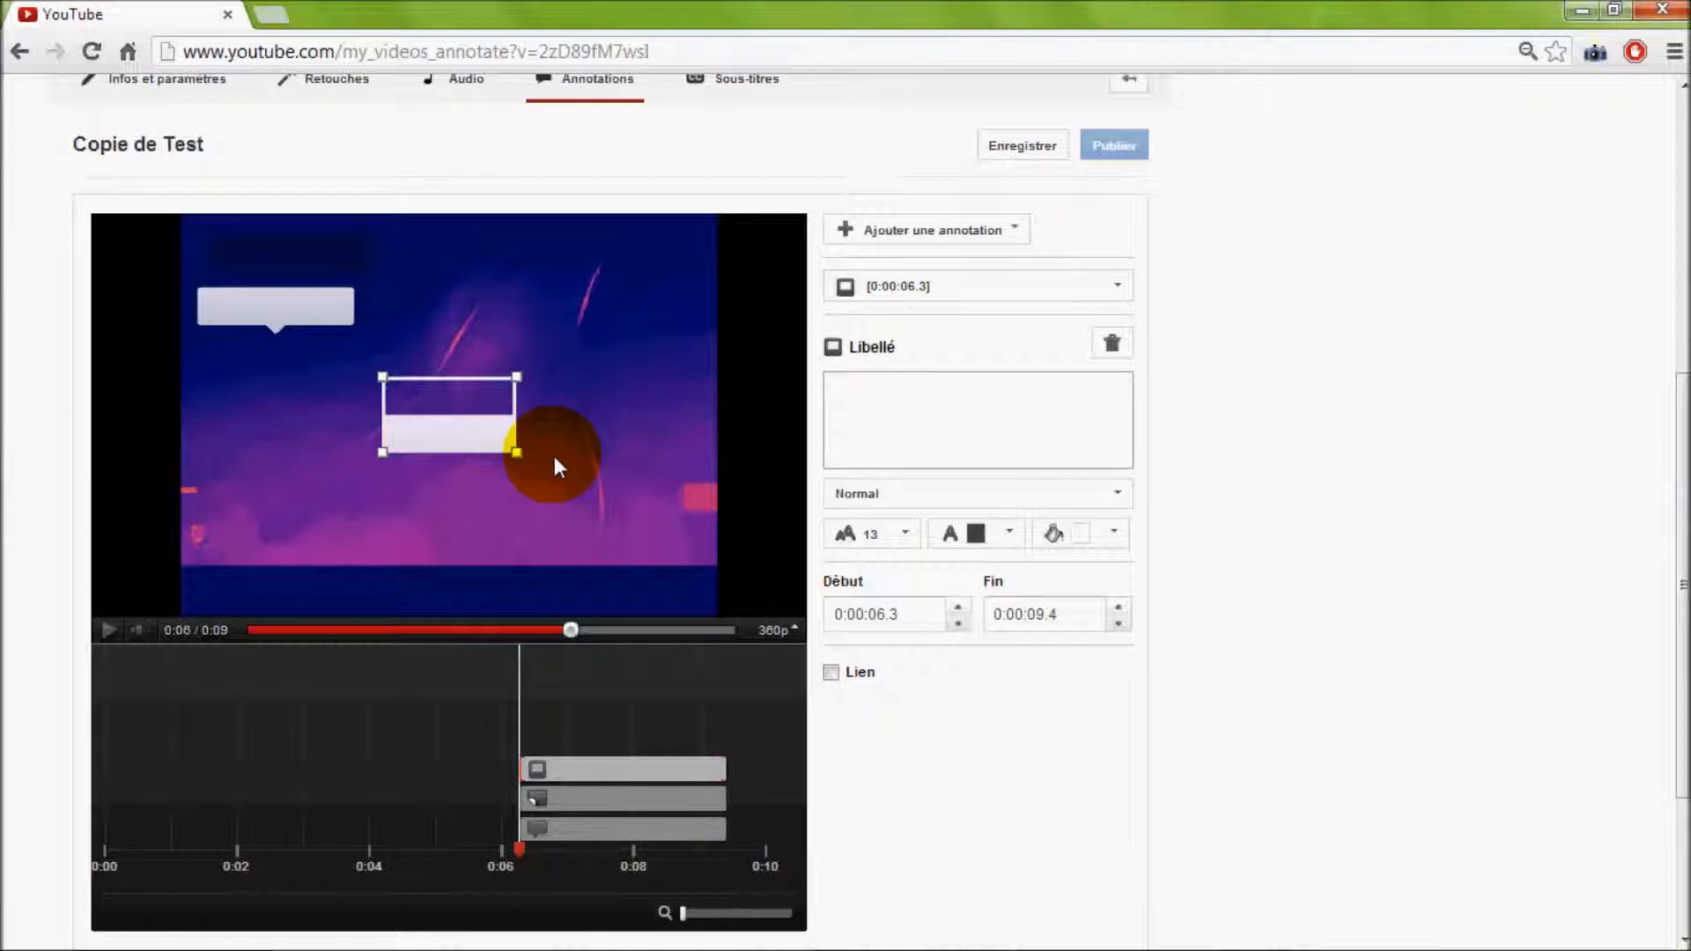
Add another Bulle de texte annotation, enlarge it to about twice its width, and shift its pointer along its lower edge
click(1004, 234)
click(898, 275)
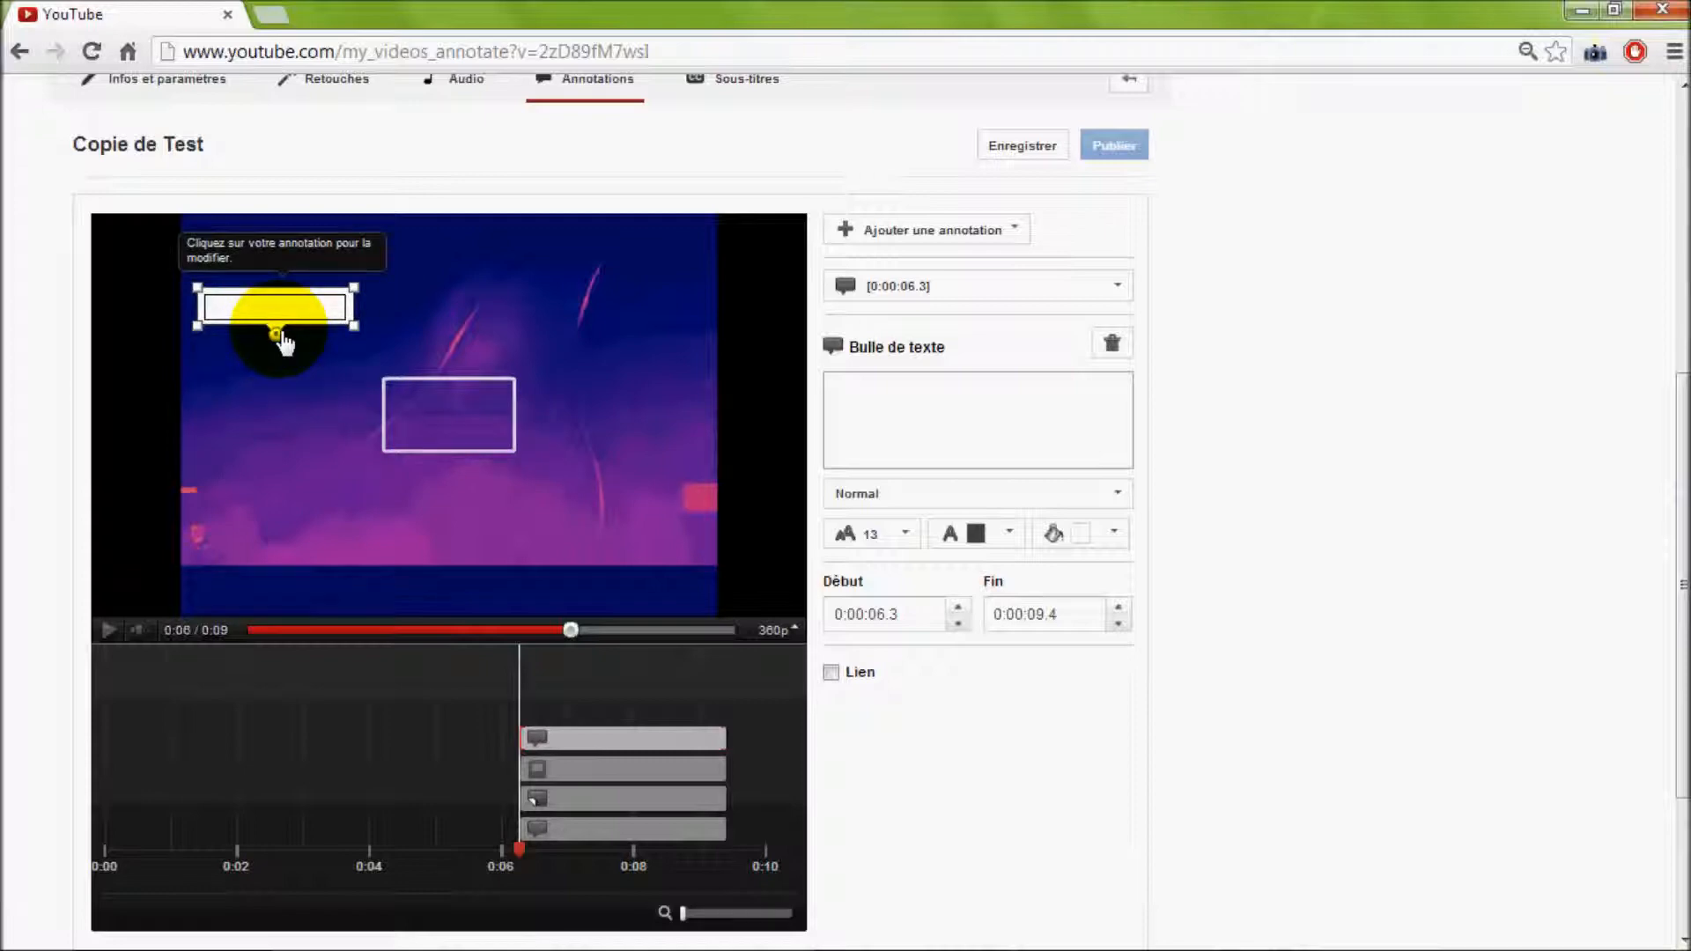
mouse_move(284, 343)
mouse_down()
mouse_move(356, 340)
mouse_move(396, 446)
mouse_move(378, 483)
mouse_move(429, 461)
mouse_move(498, 385)
mouse_up()
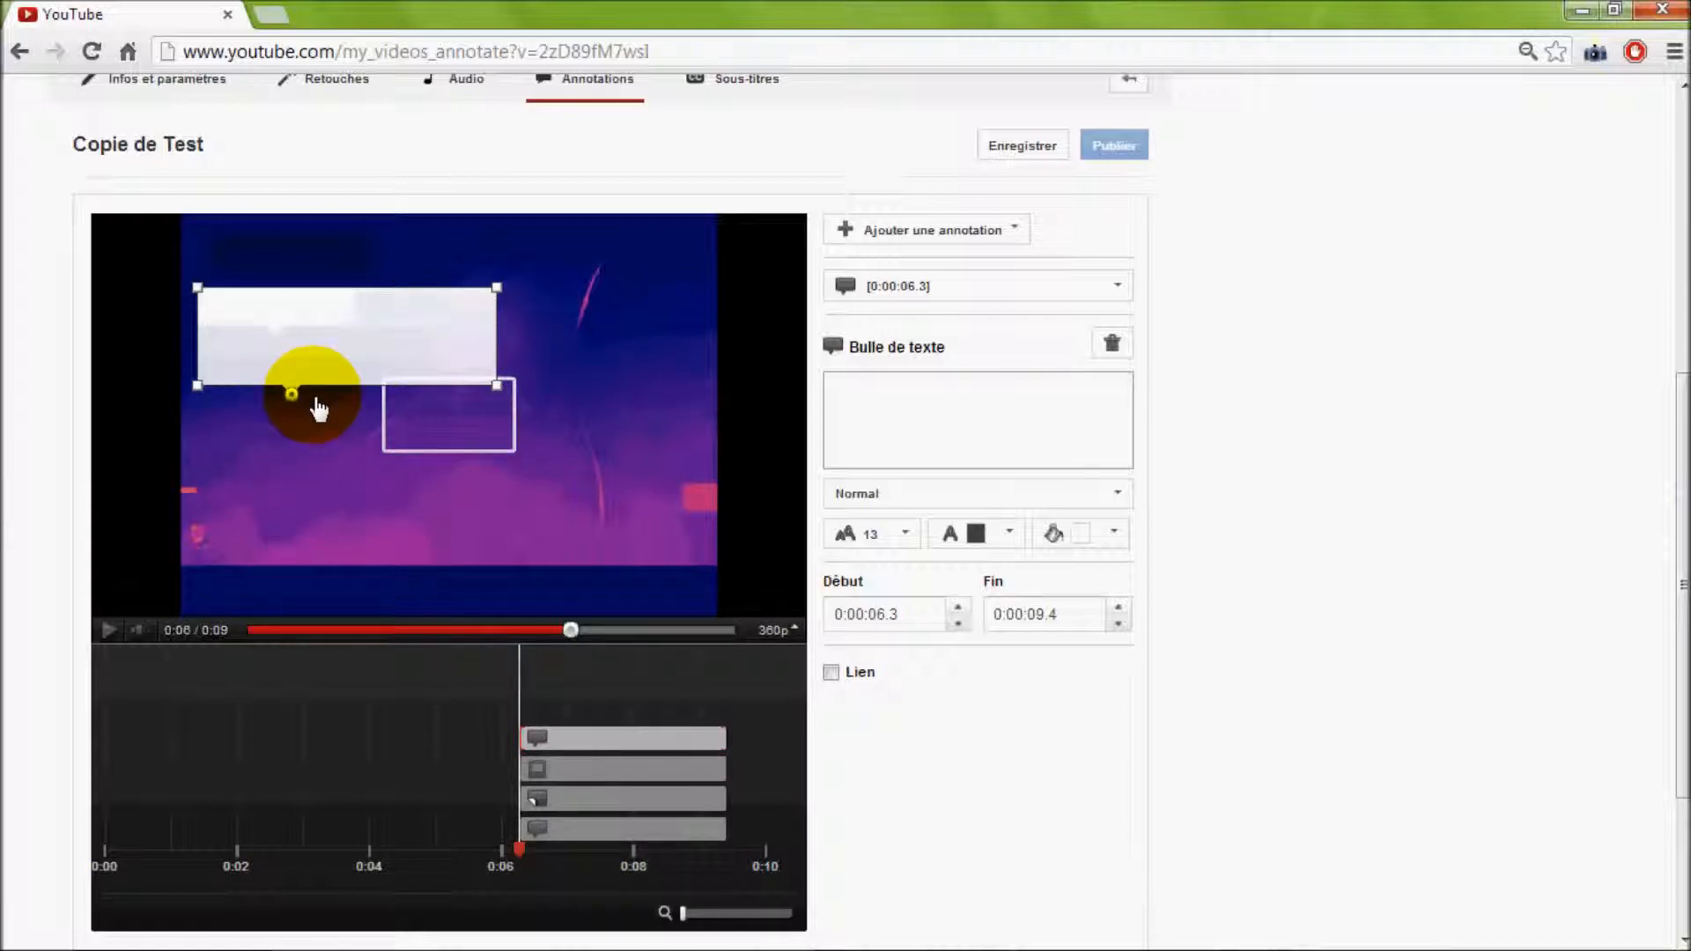
click(425, 412)
drag(403, 393, 247, 393)
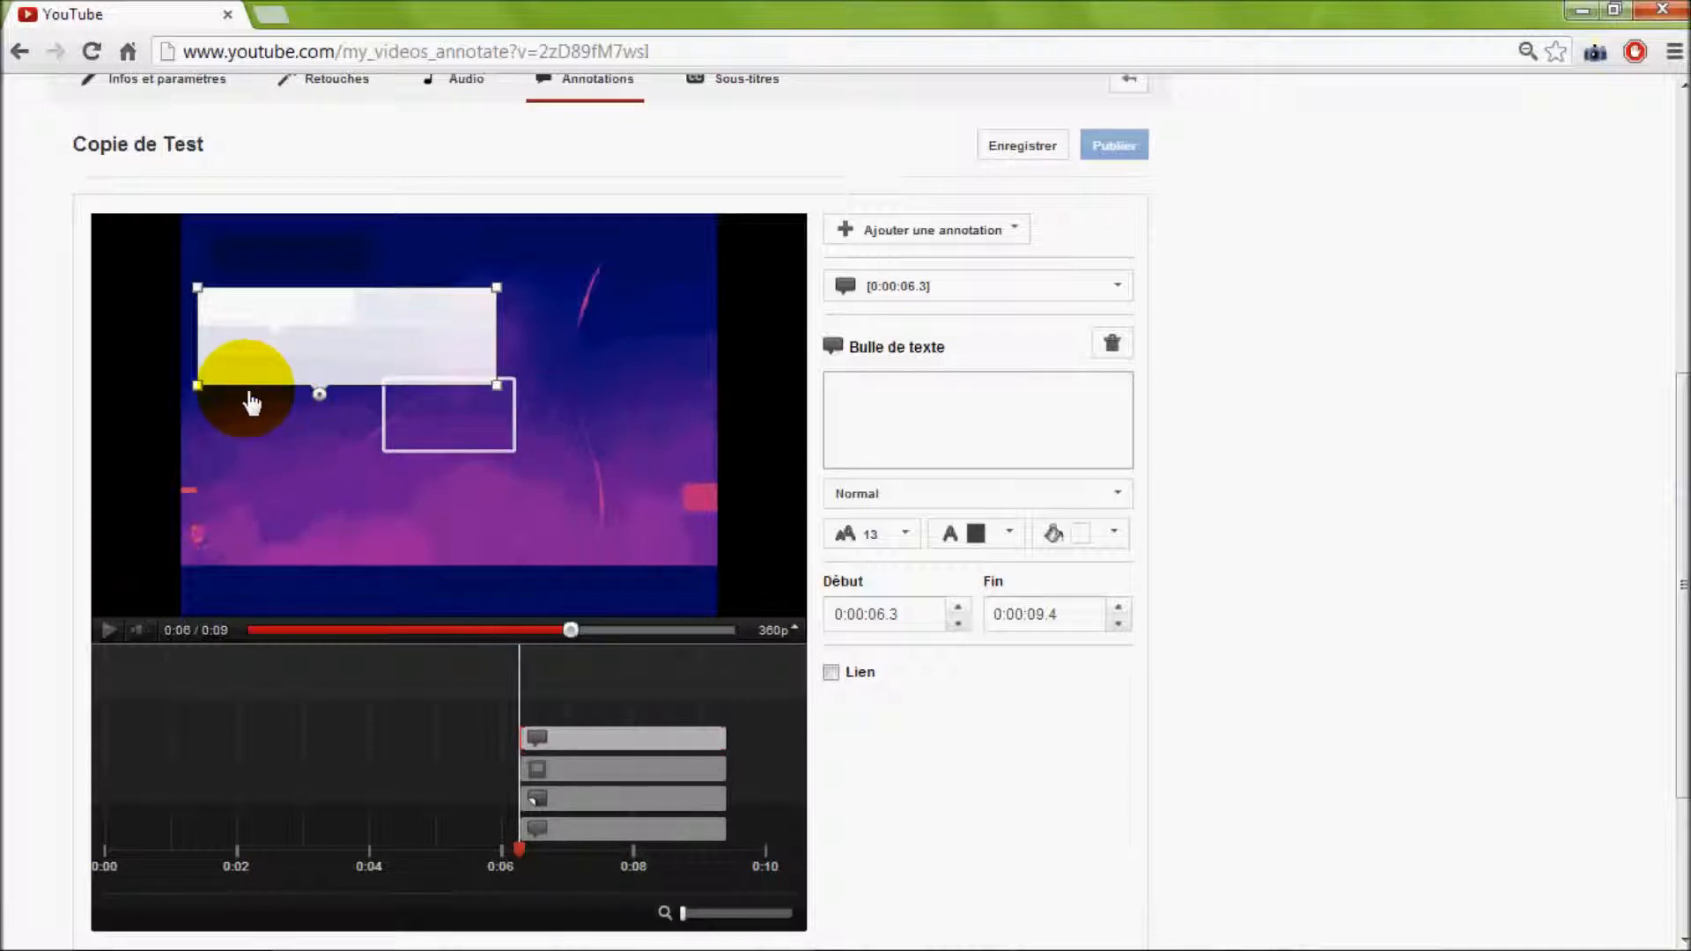
Enter "1792 : proclamation de la Première république" as the text of the enlarged speech bubble
click(340, 346)
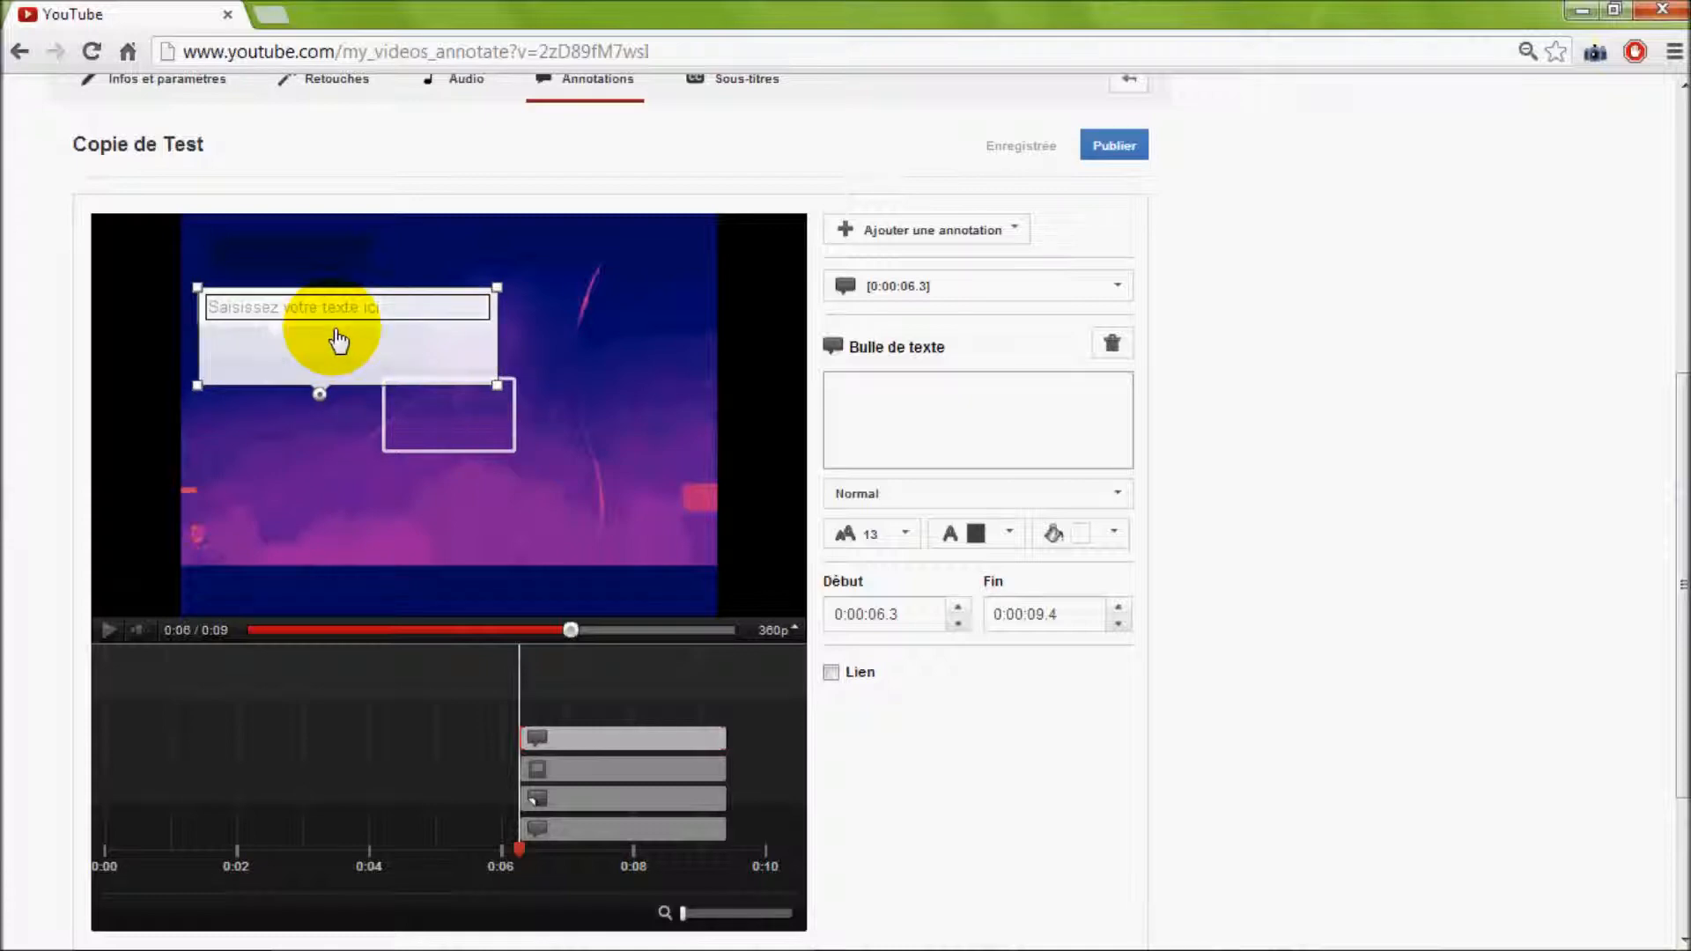
click(885, 406)
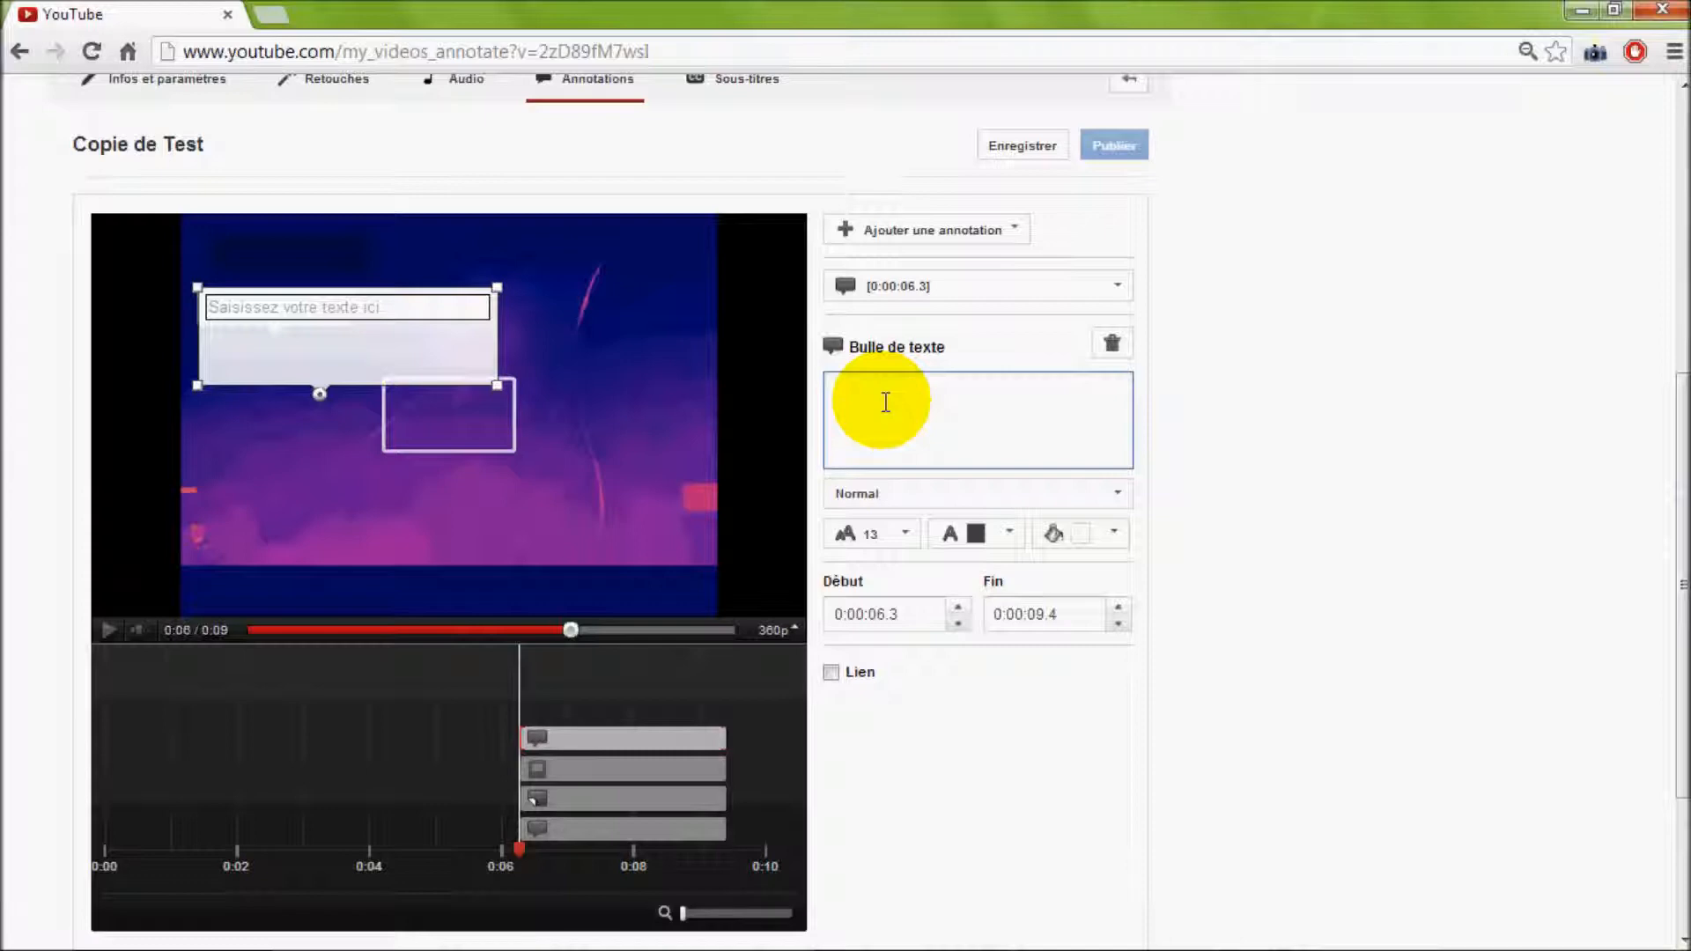
text(10)
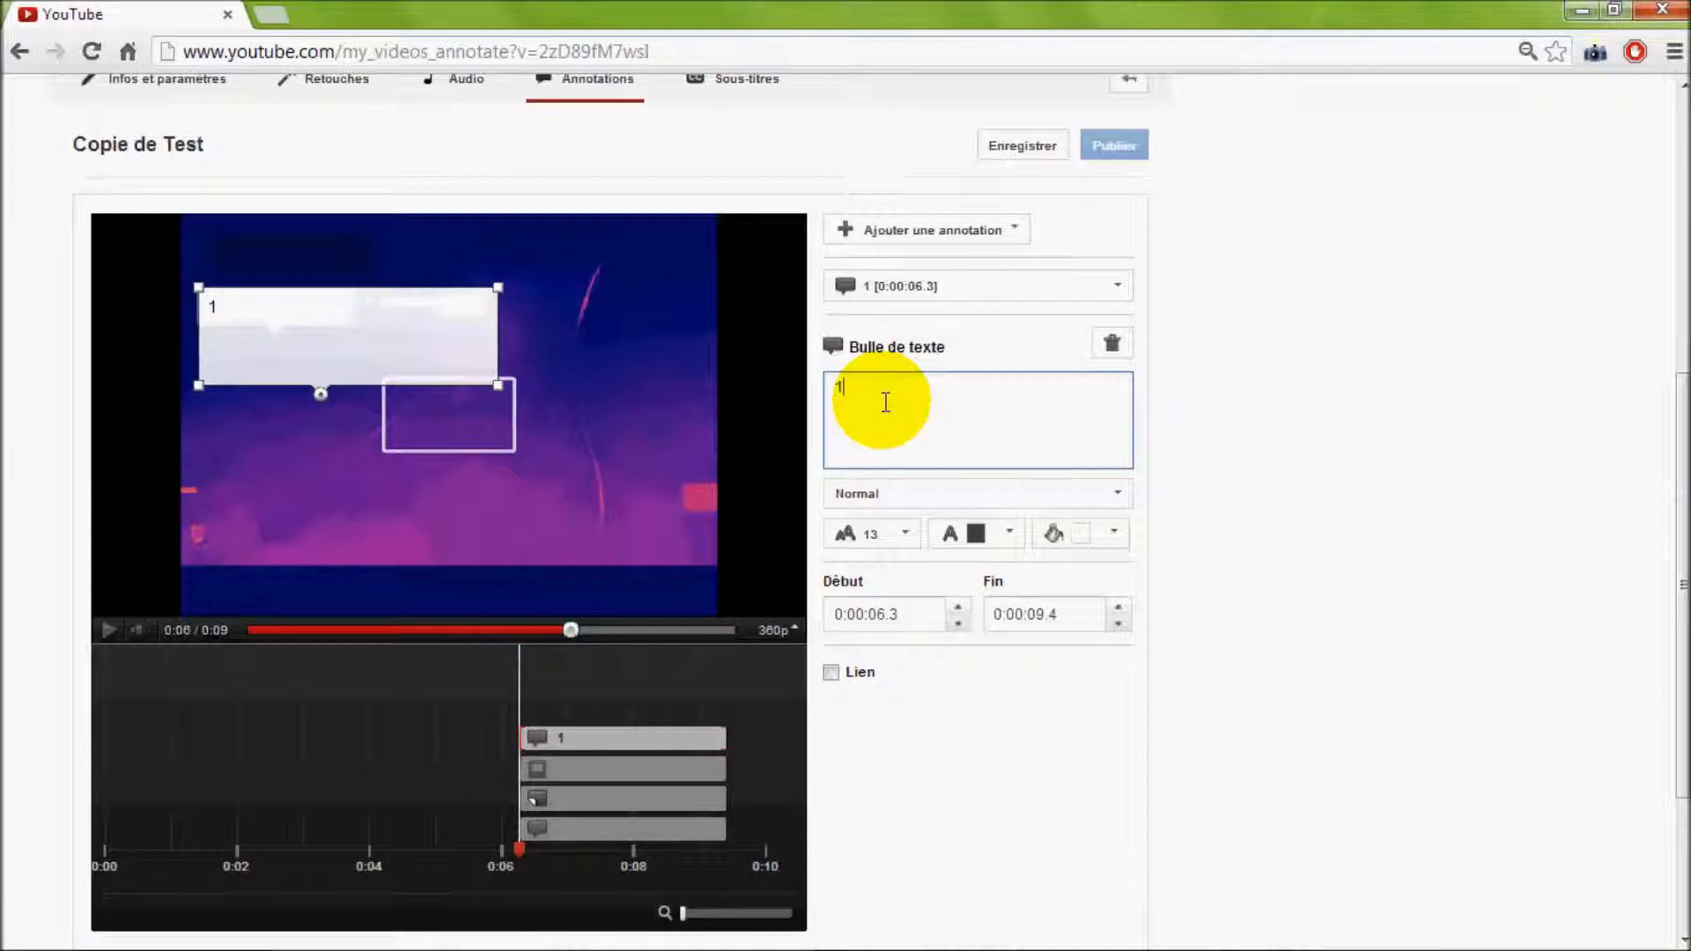
key(BackSpace)
text(7)
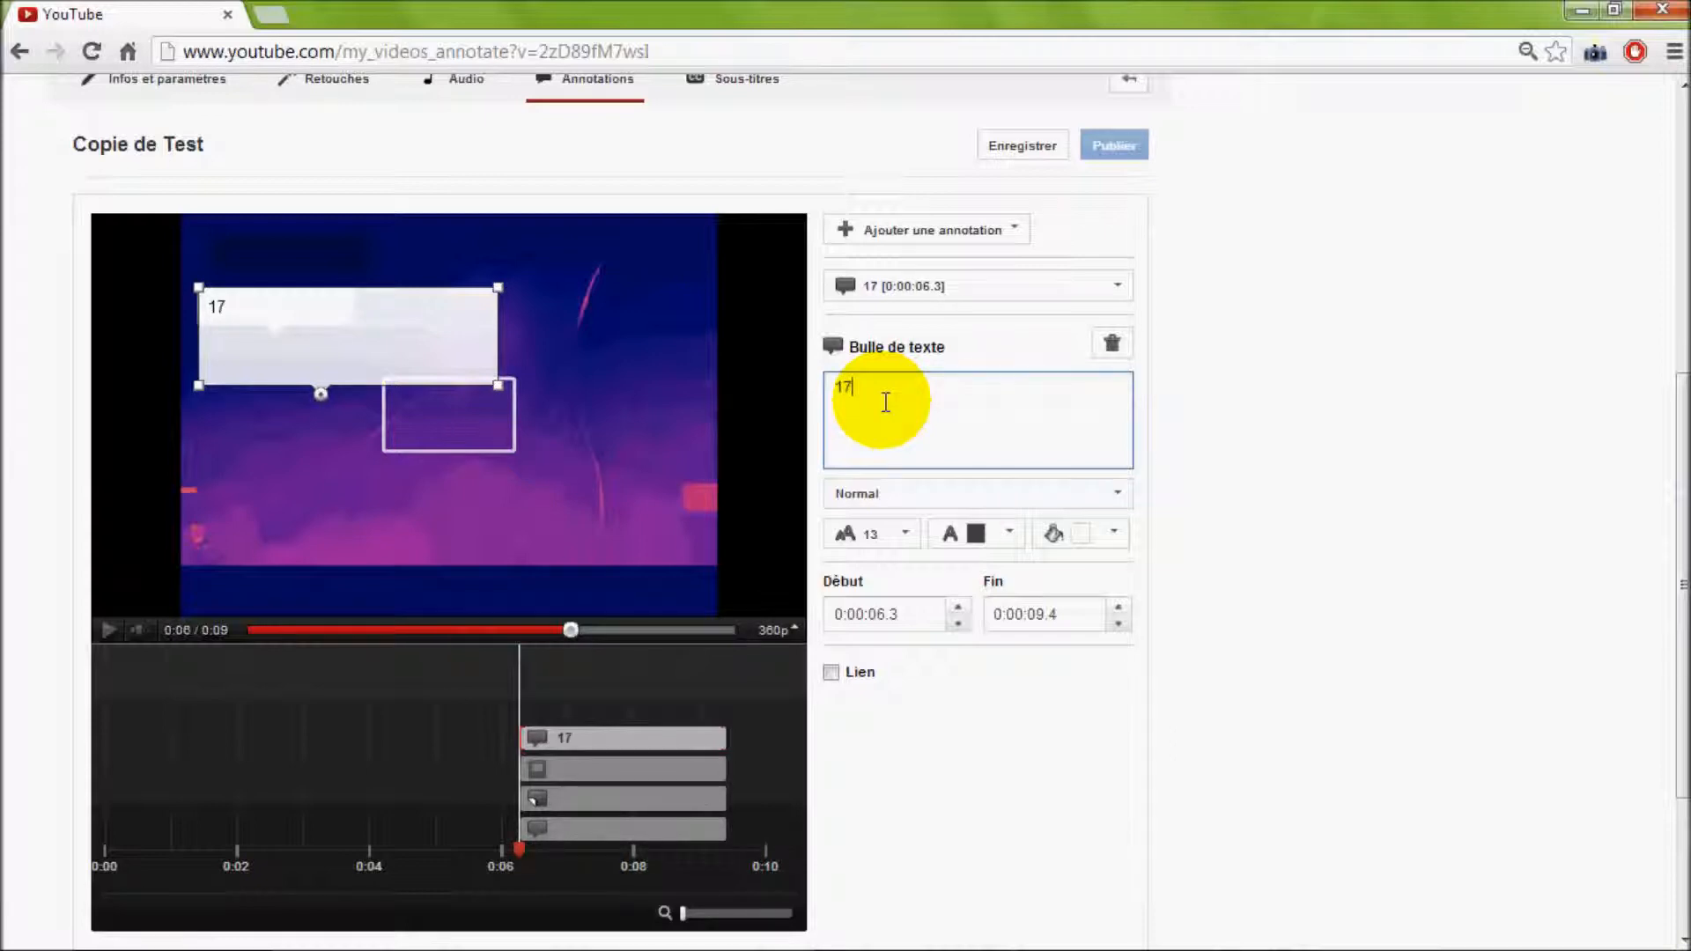
text(92 : P)
key(BackSpace)
key(BackSpace)
key(BackSpace)
text(: proclamation )
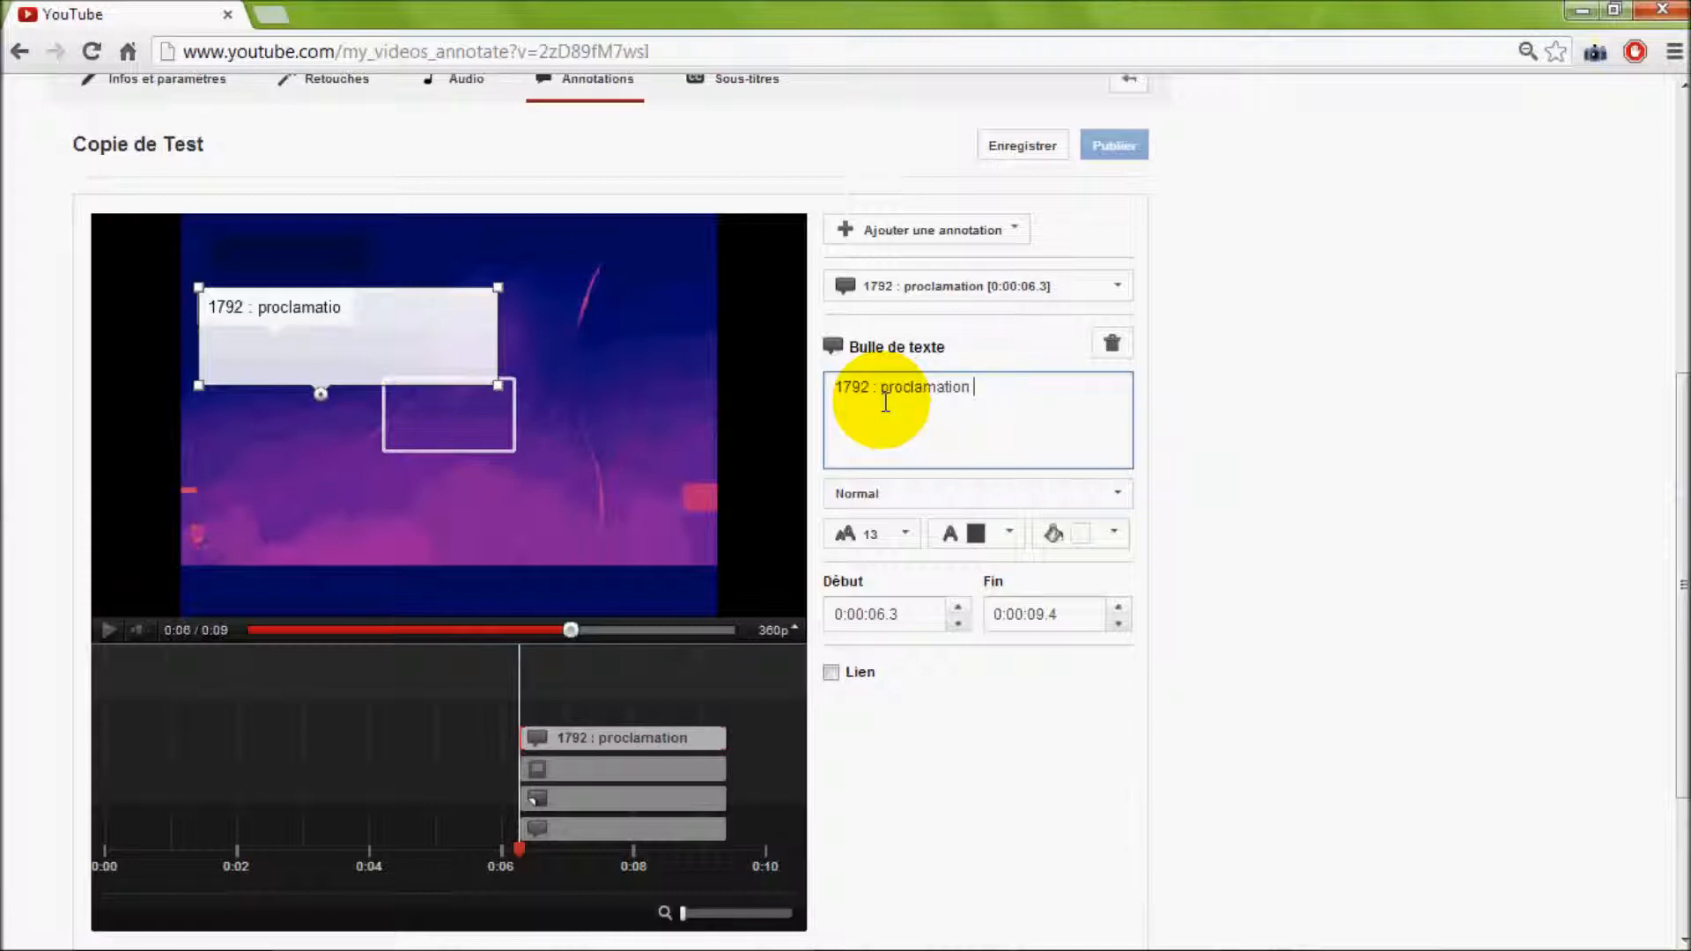
text(de la Première )
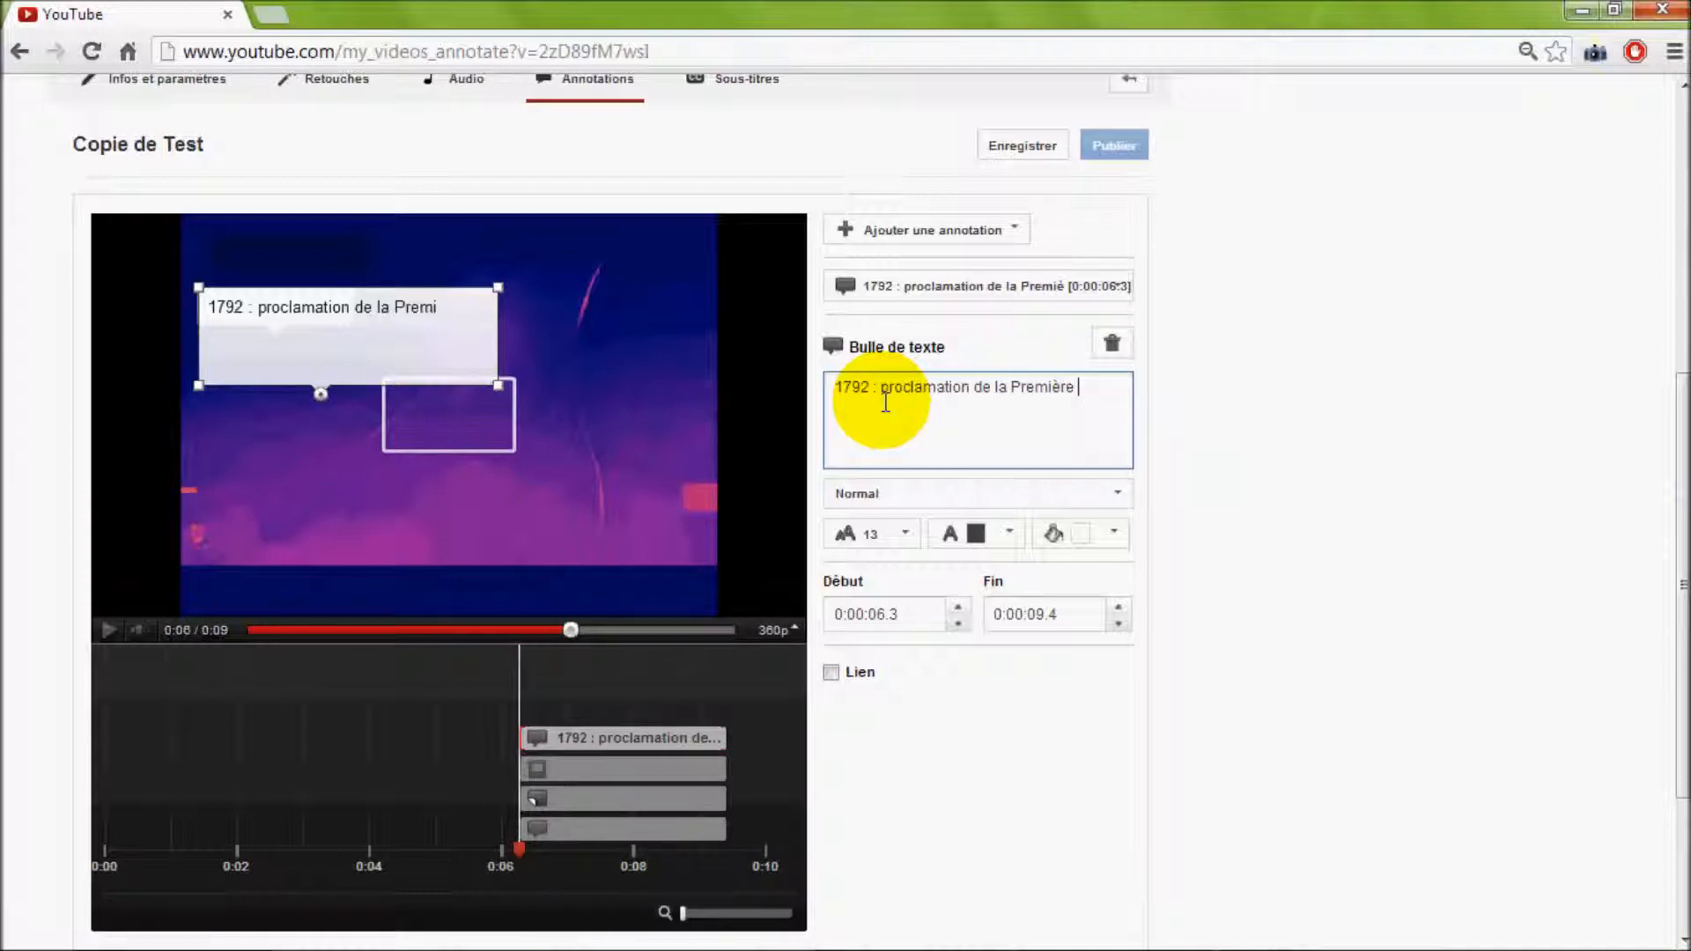
text(république)
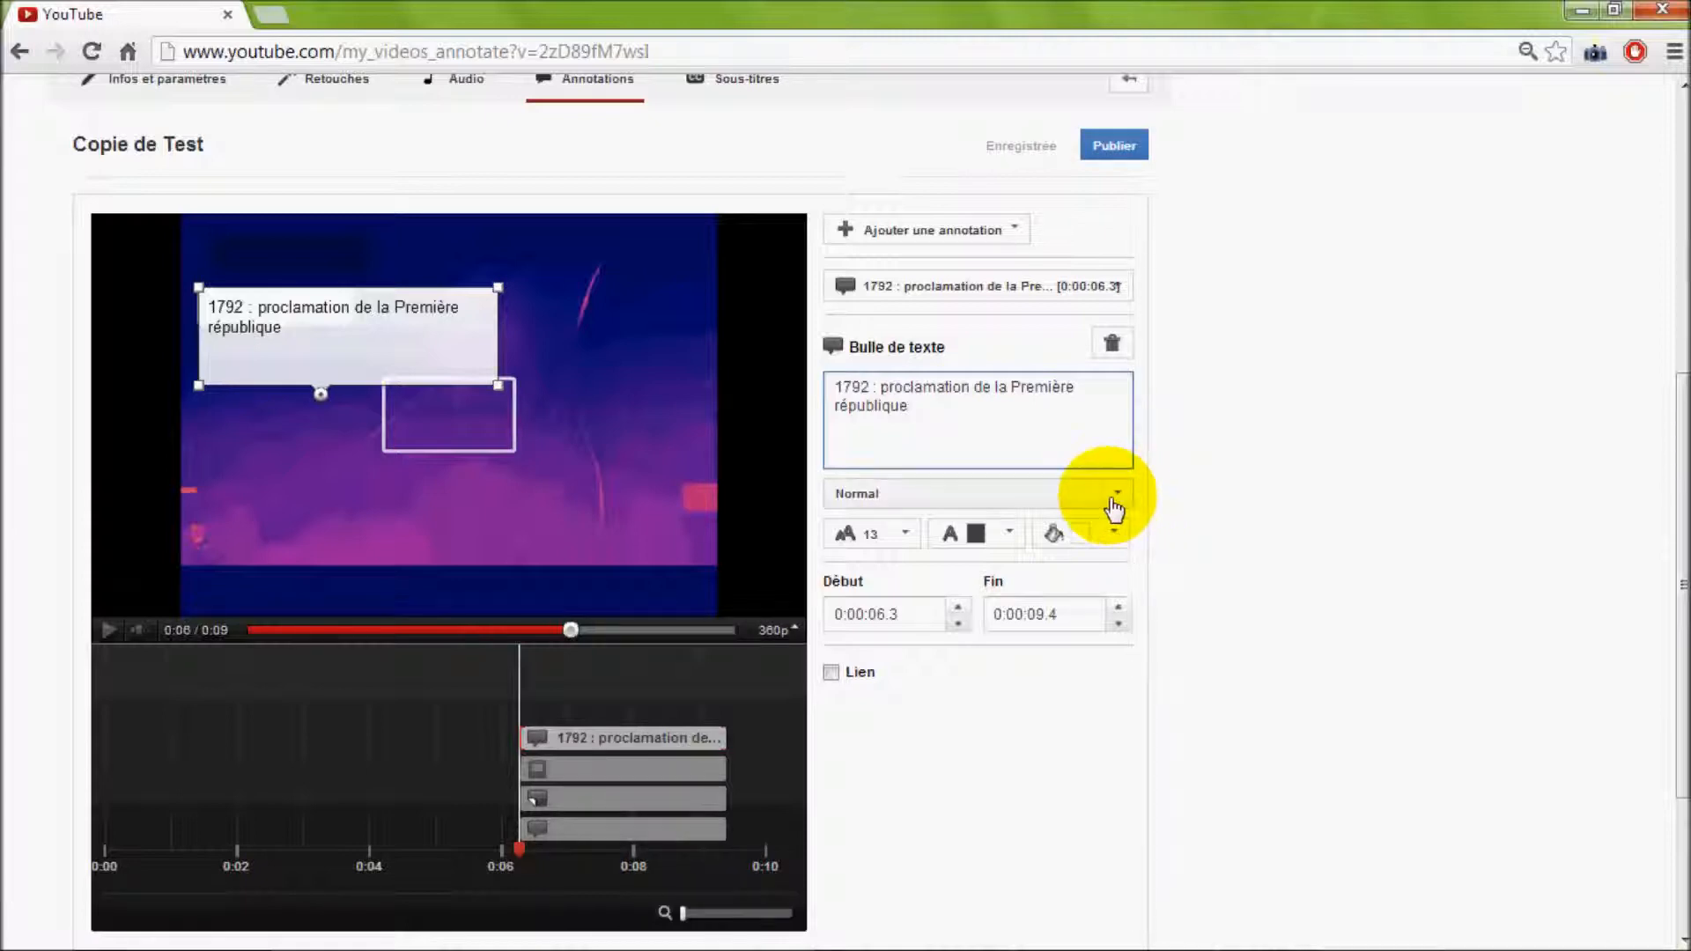
Format the speech bubble with font size 16, black text and a red background
click(908, 538)
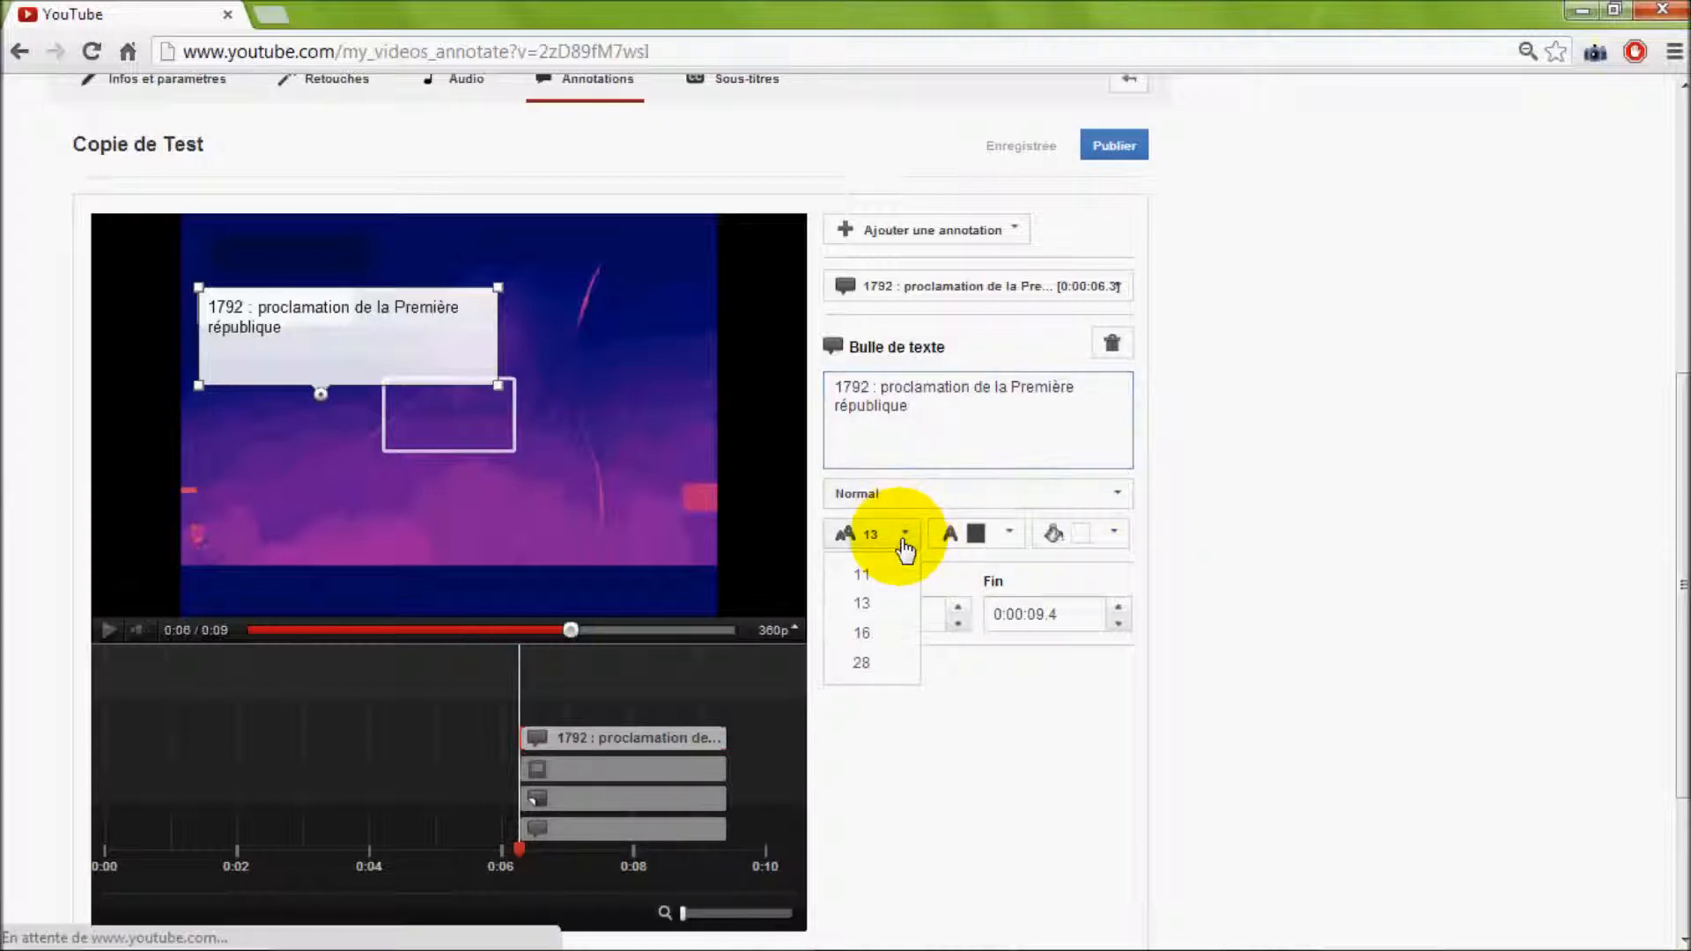
click(865, 634)
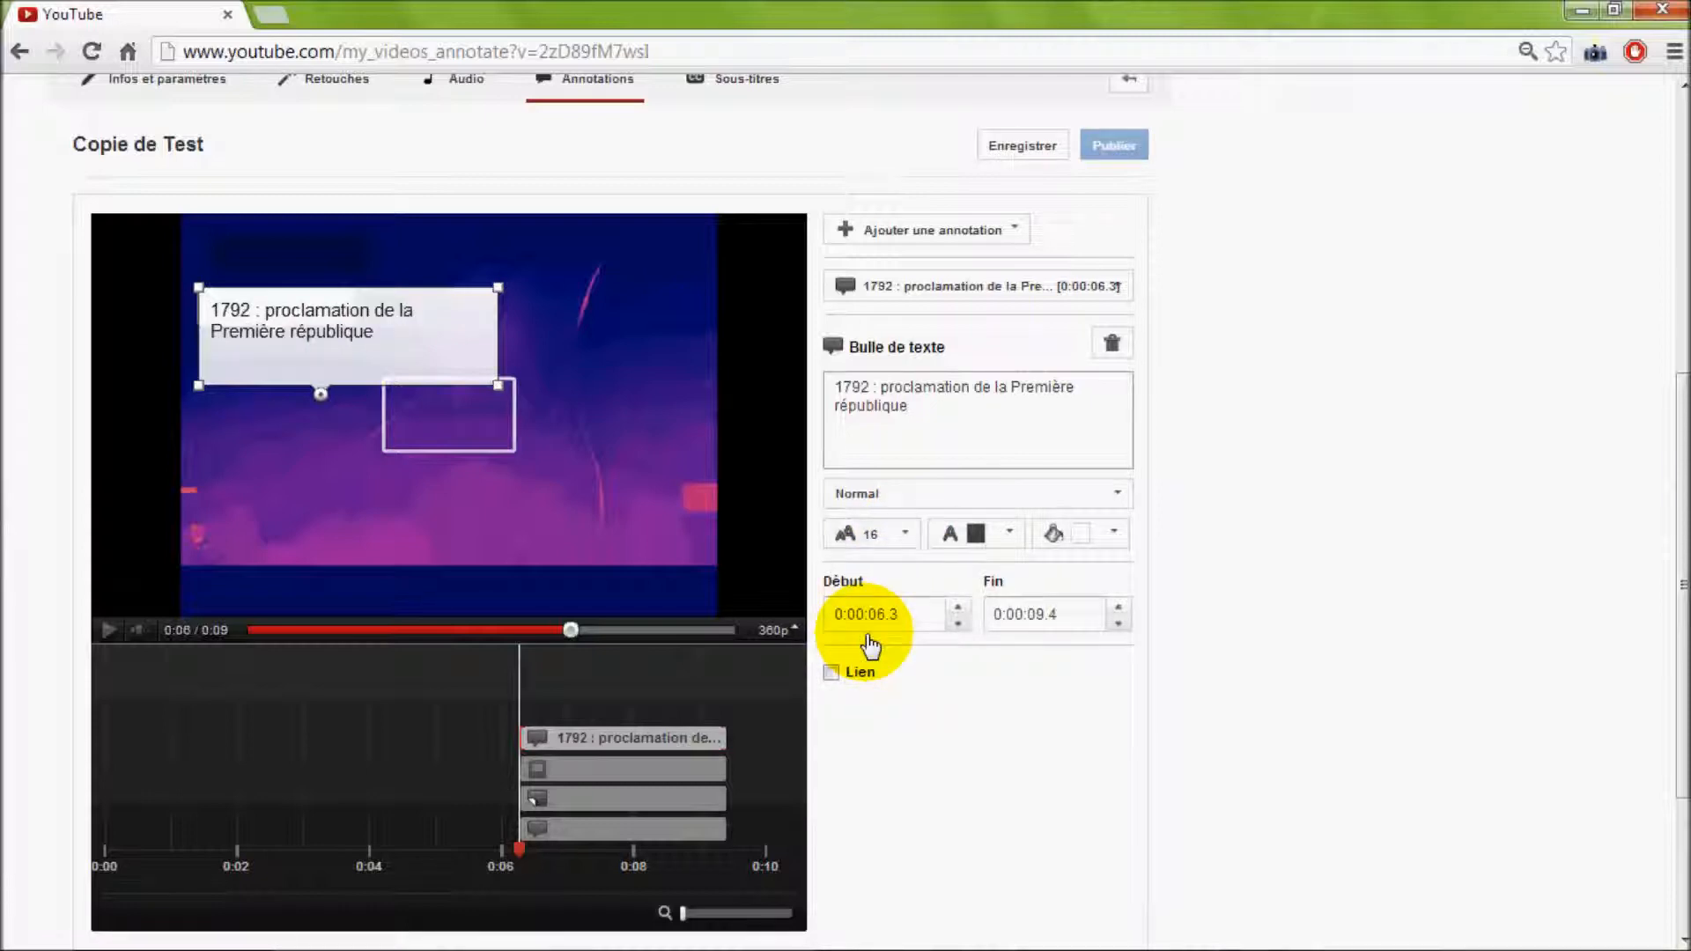
click(1009, 533)
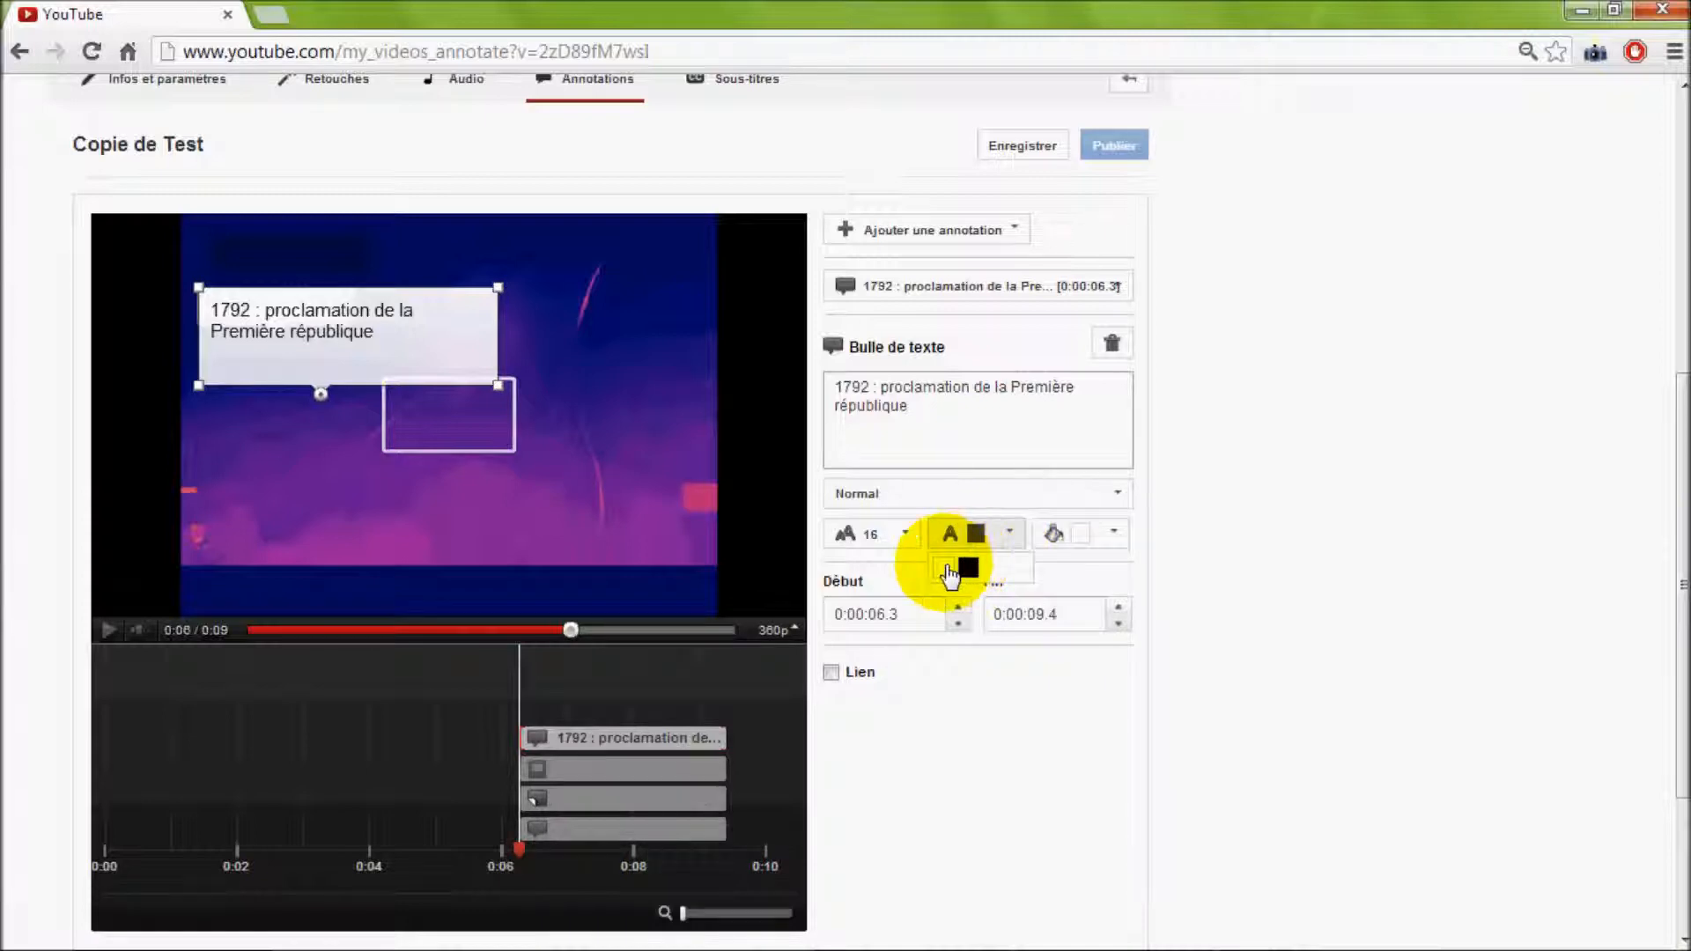
click(969, 568)
click(1008, 534)
click(969, 570)
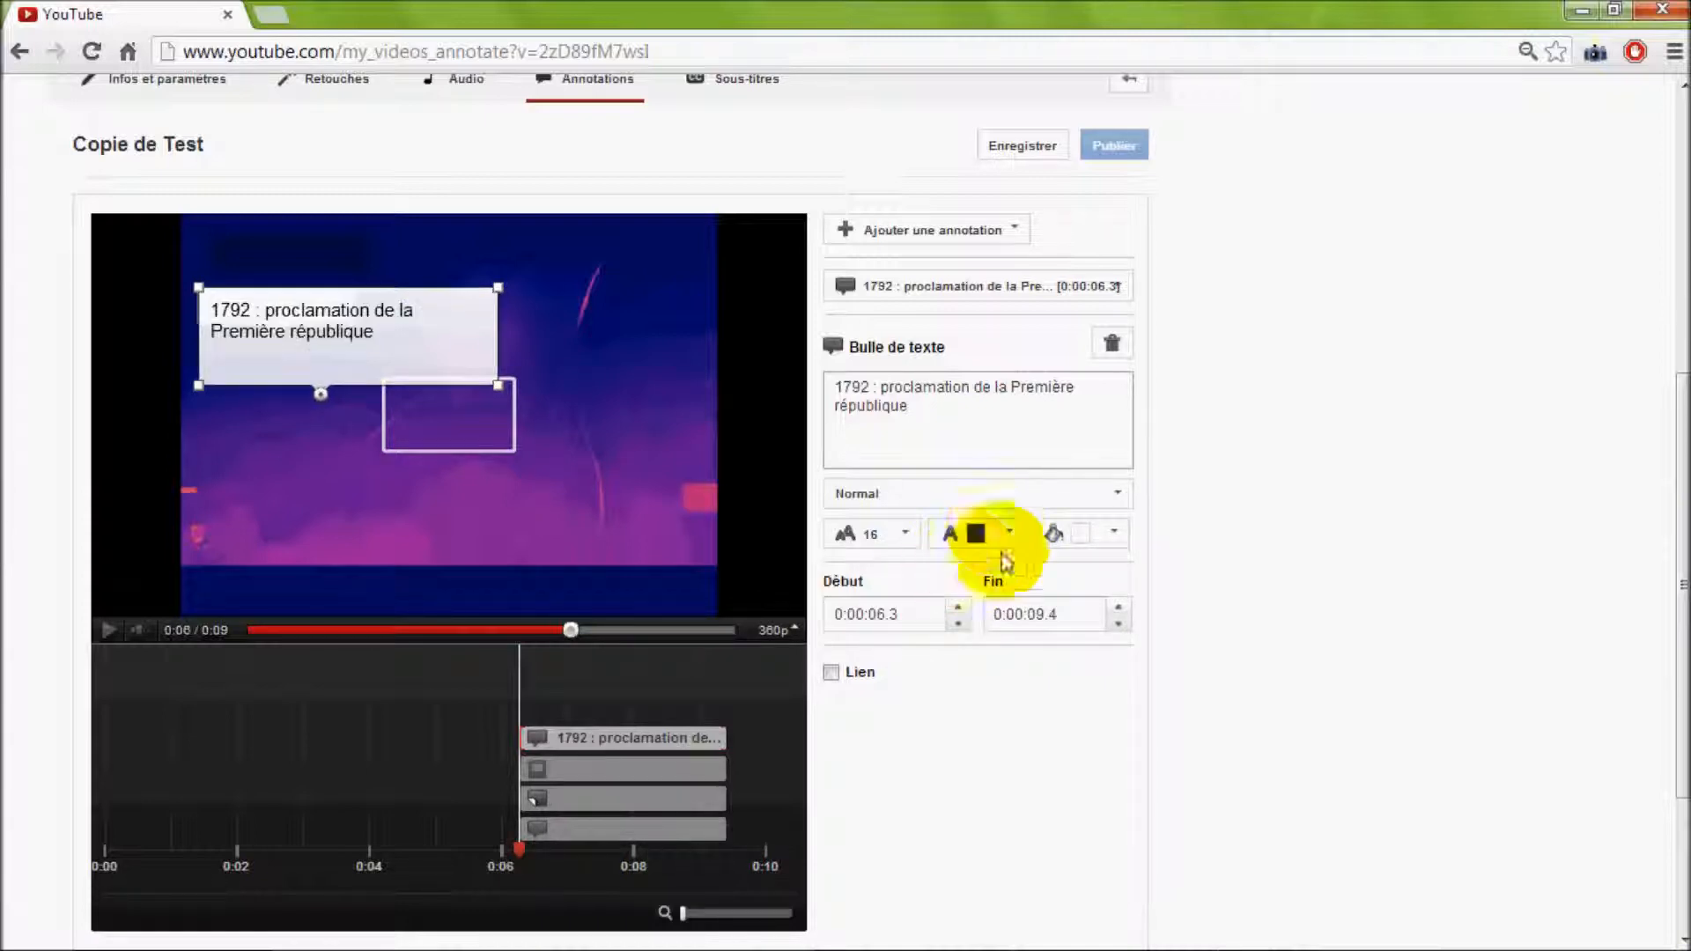
click(1113, 534)
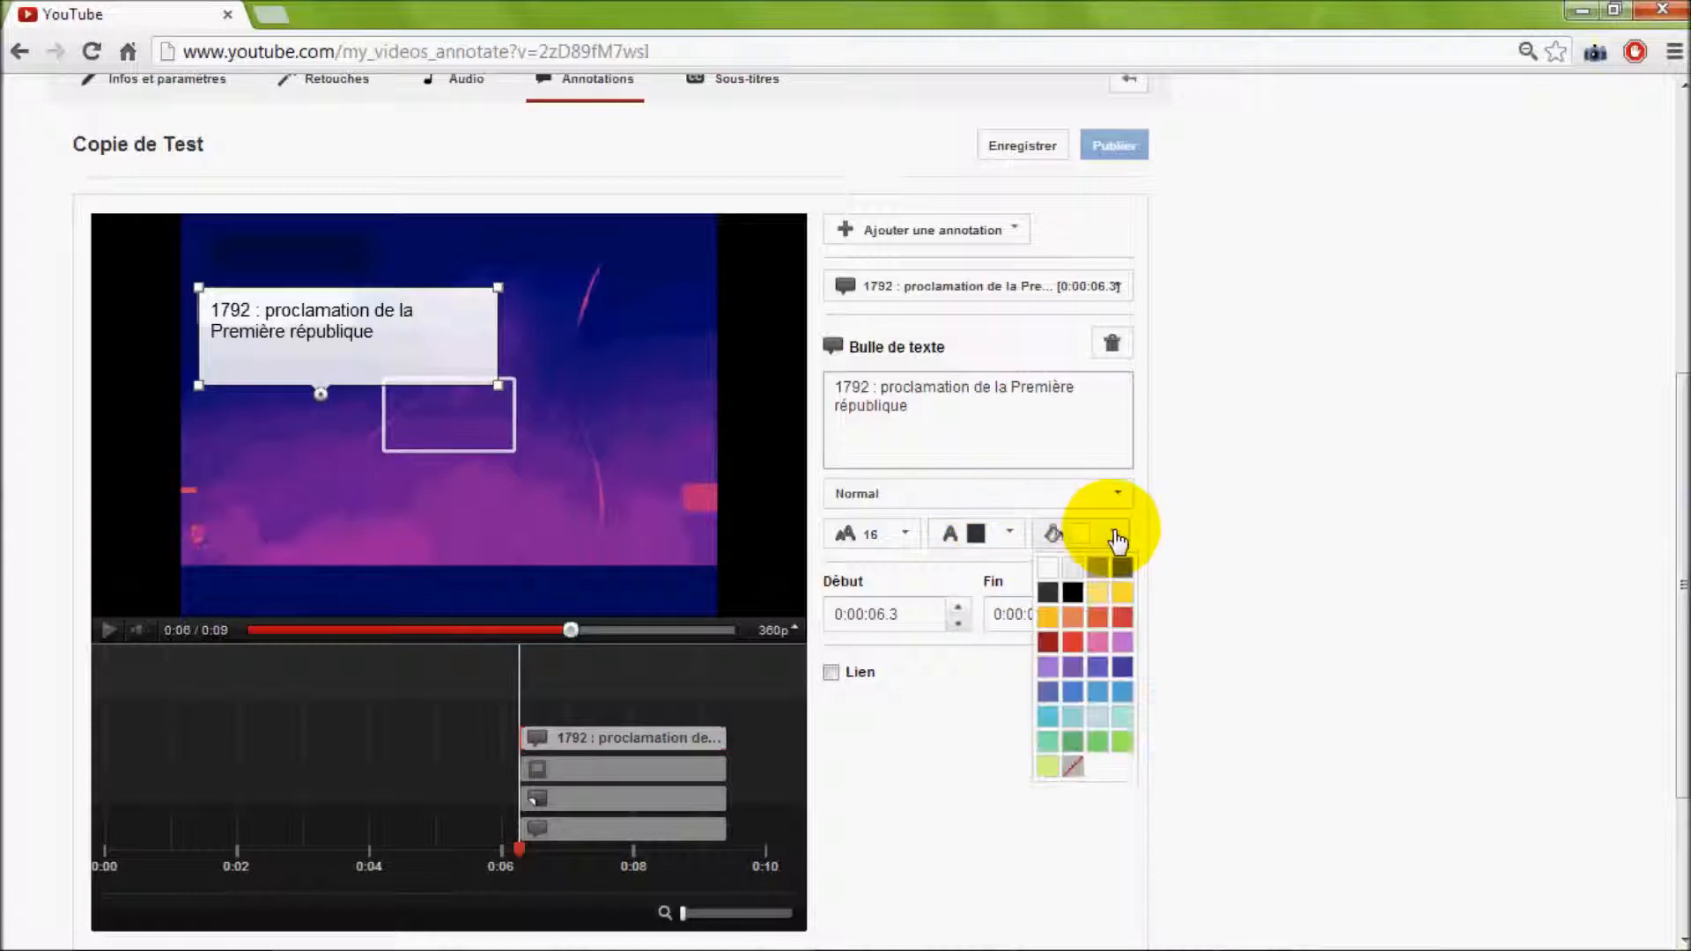
click(1074, 646)
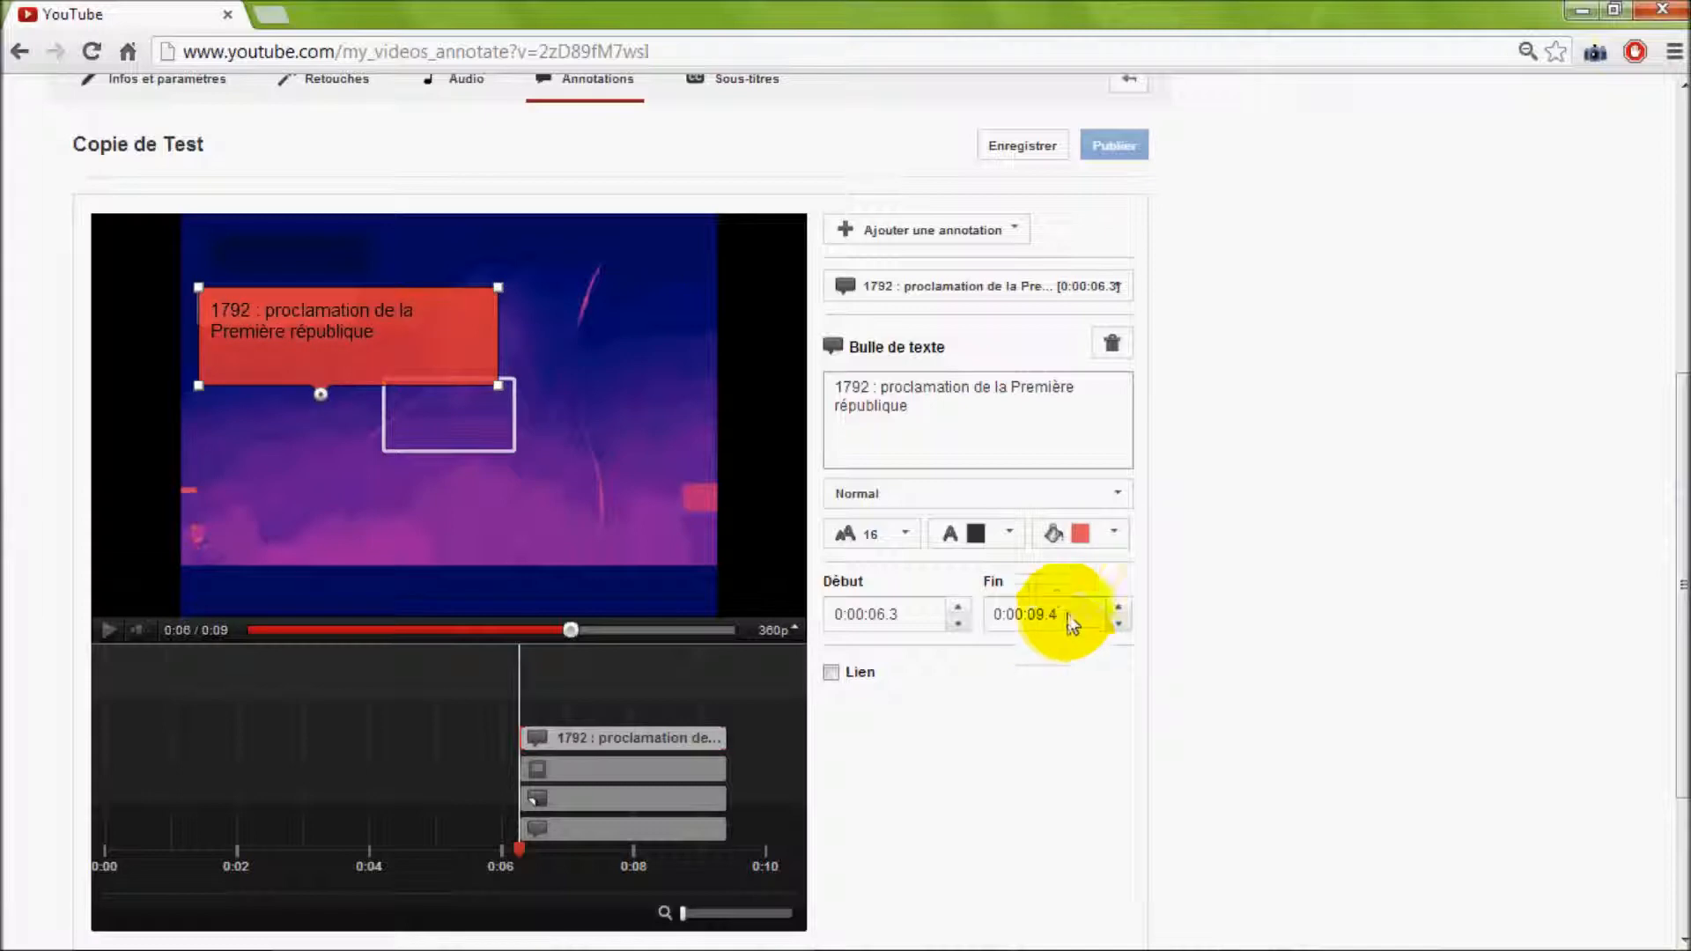
Compare the Impact and Normal styles on the speech bubble and keep Impact
click(1117, 496)
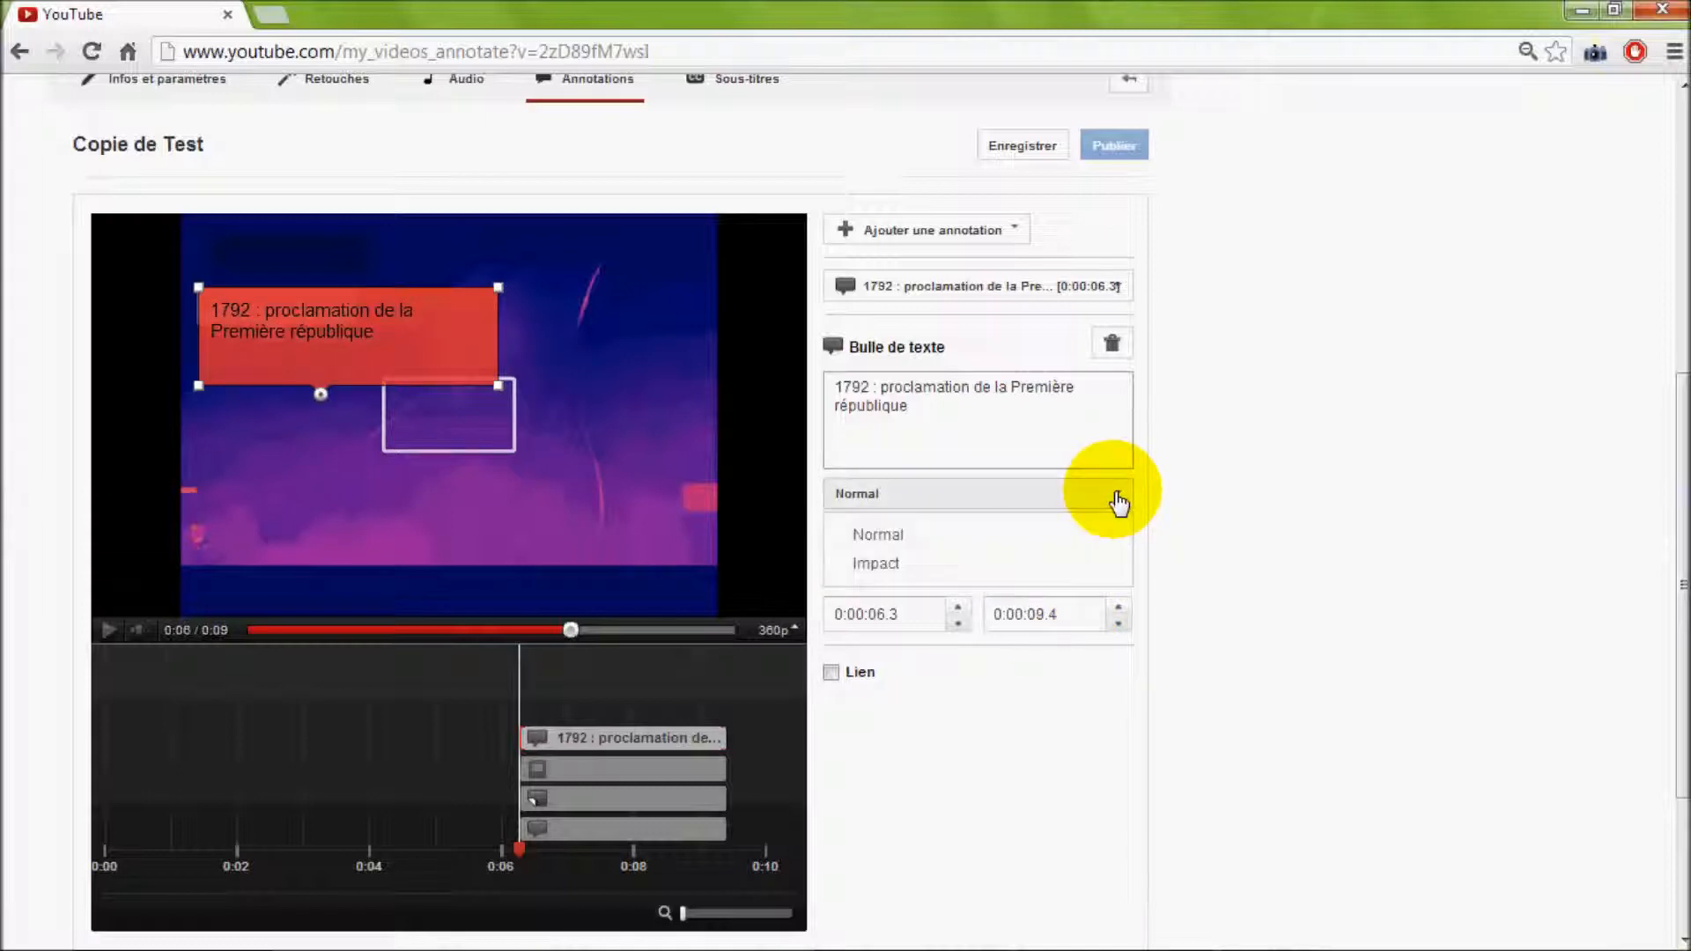
click(881, 566)
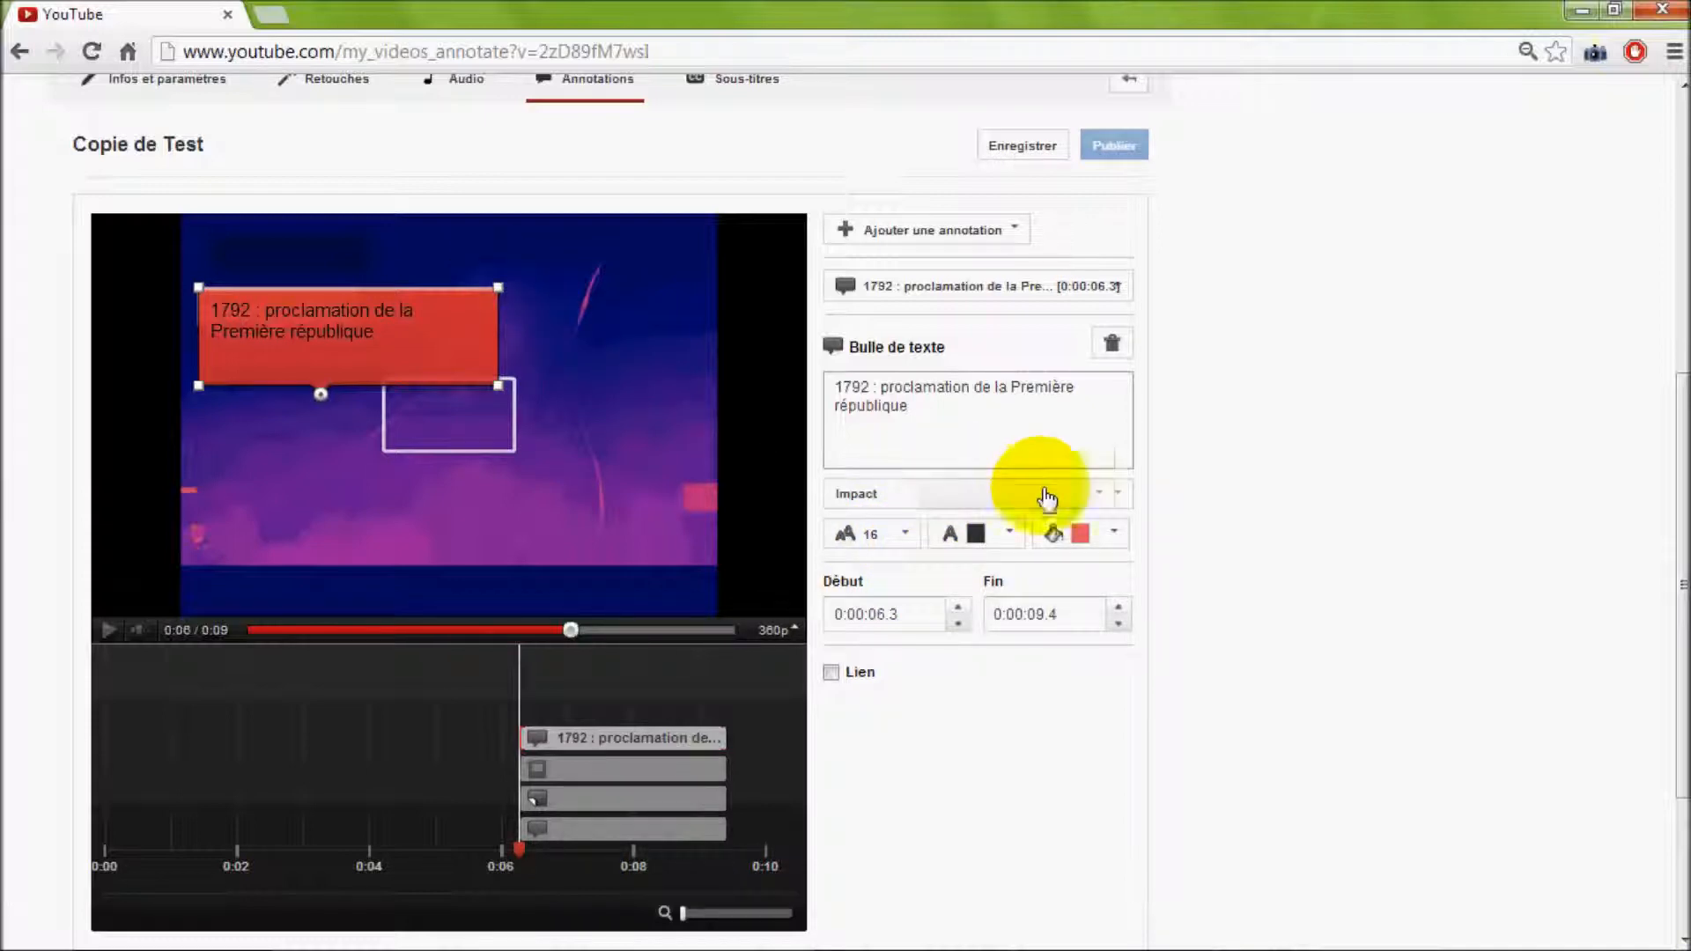
click(1116, 496)
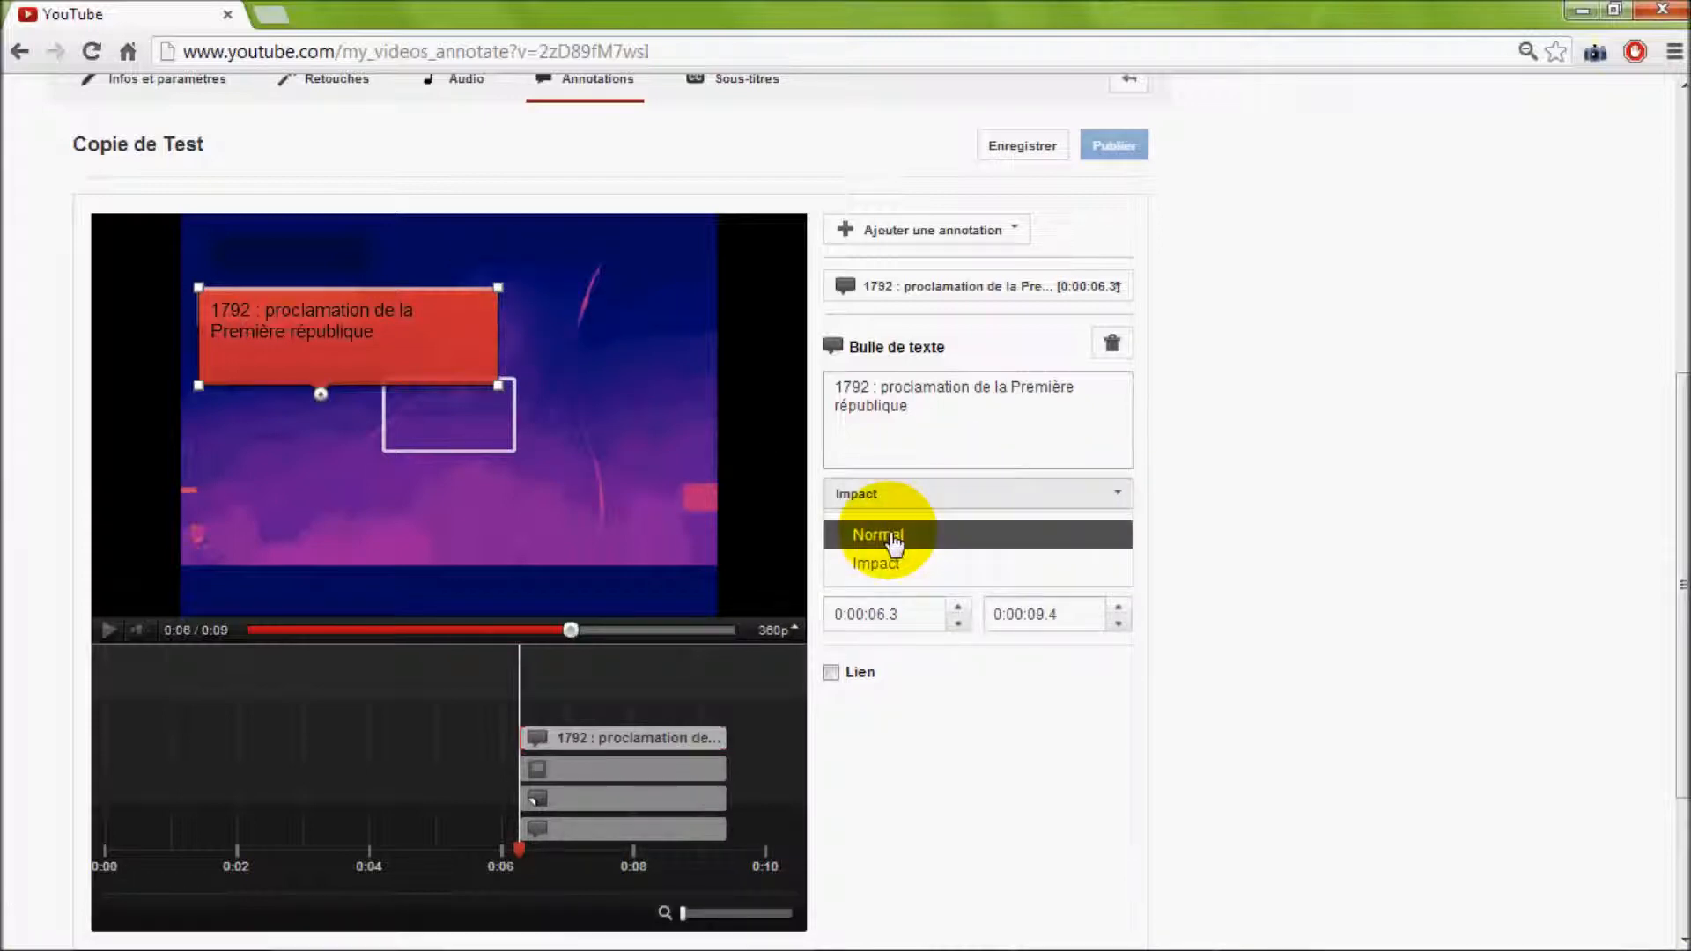
click(896, 535)
click(1117, 496)
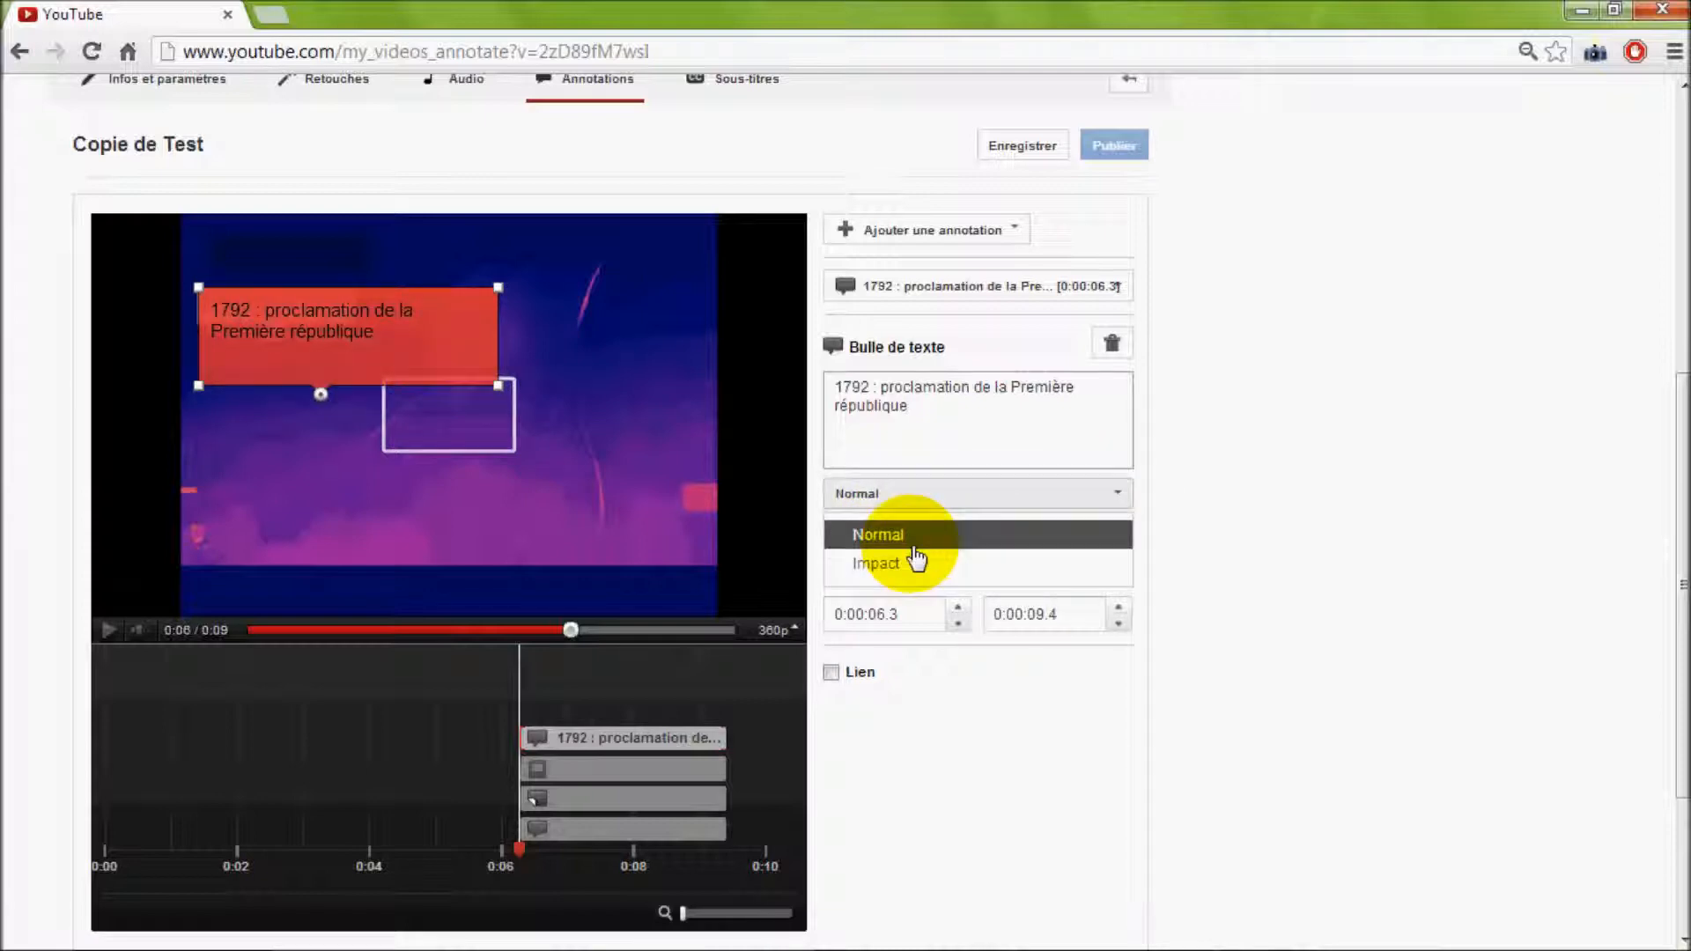
click(941, 568)
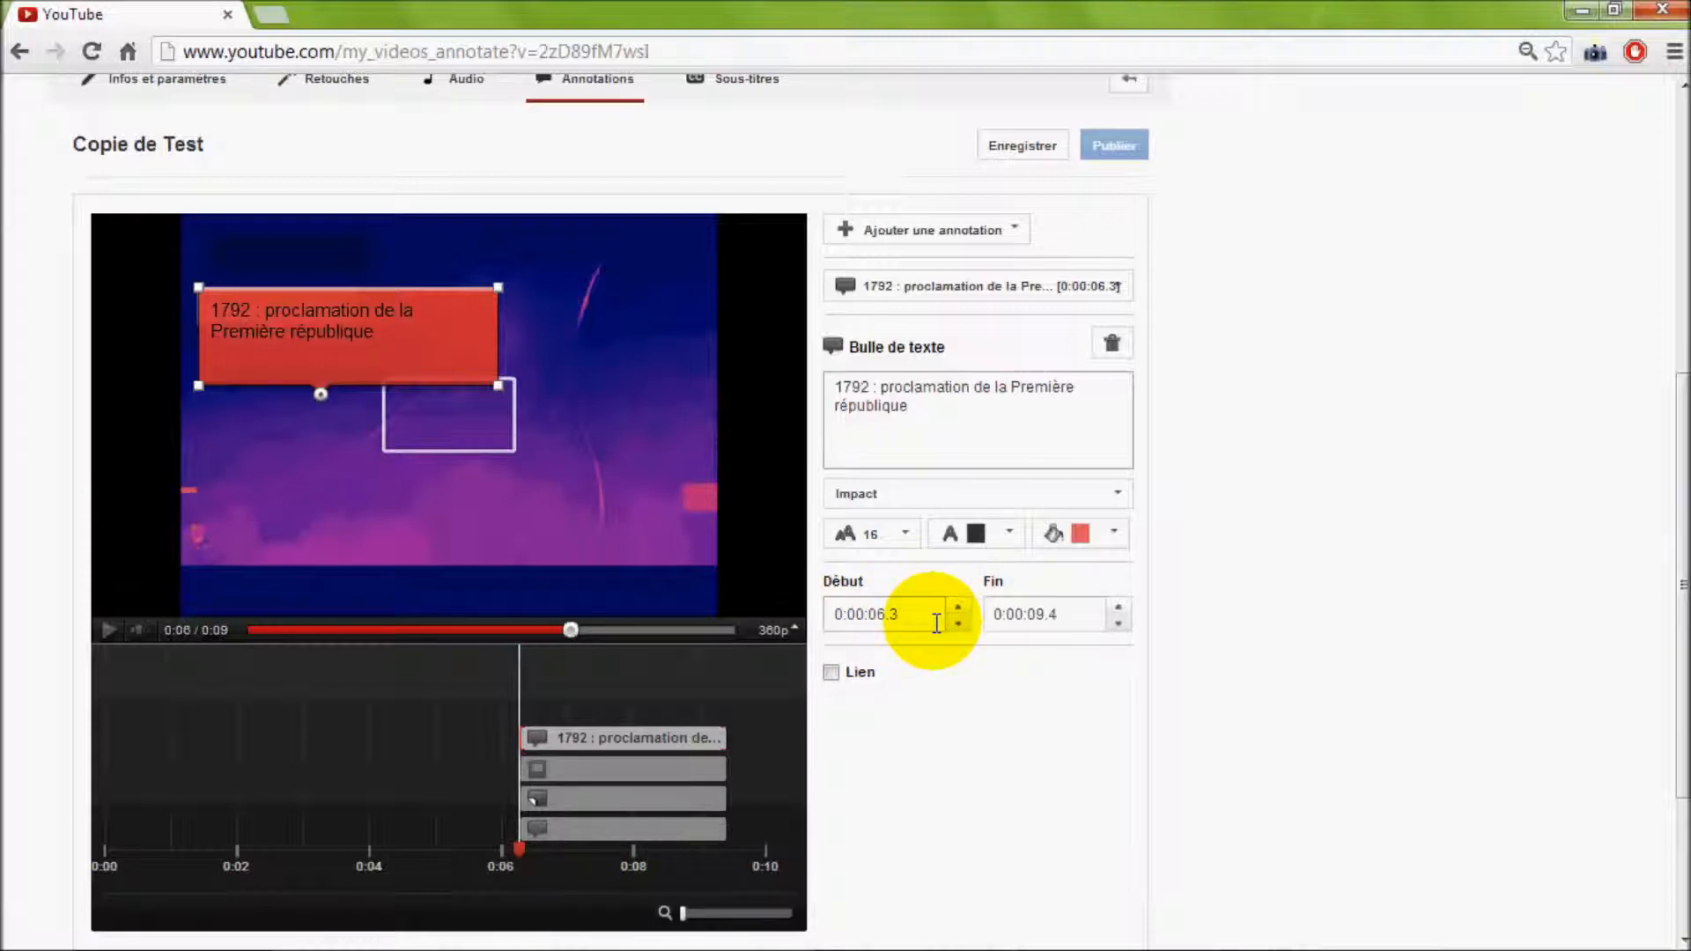
Set the end time of the speech bubble to 0:00:08.9
click(1120, 623)
click(1120, 624)
Shorten the "1792 : proclamation de la Première république" speech bubble by setting its end time to 0:00:07.6
click(1119, 624)
click(1119, 625)
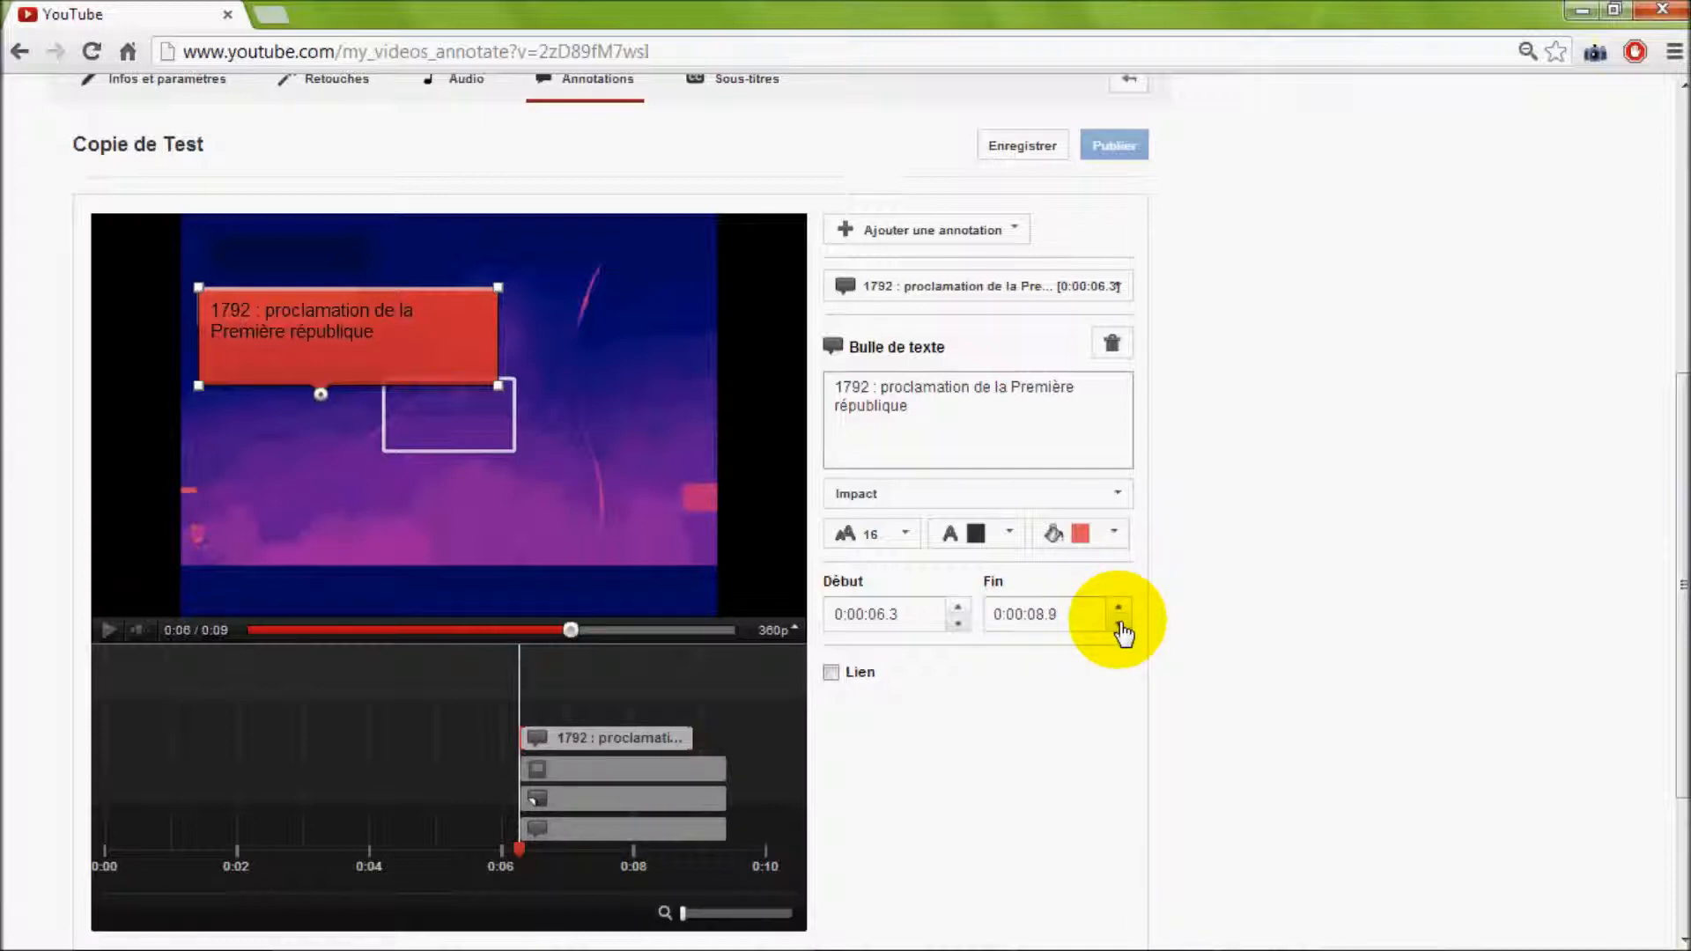
click(1119, 624)
click(1119, 624)
drag(1046, 612, 1030, 610)
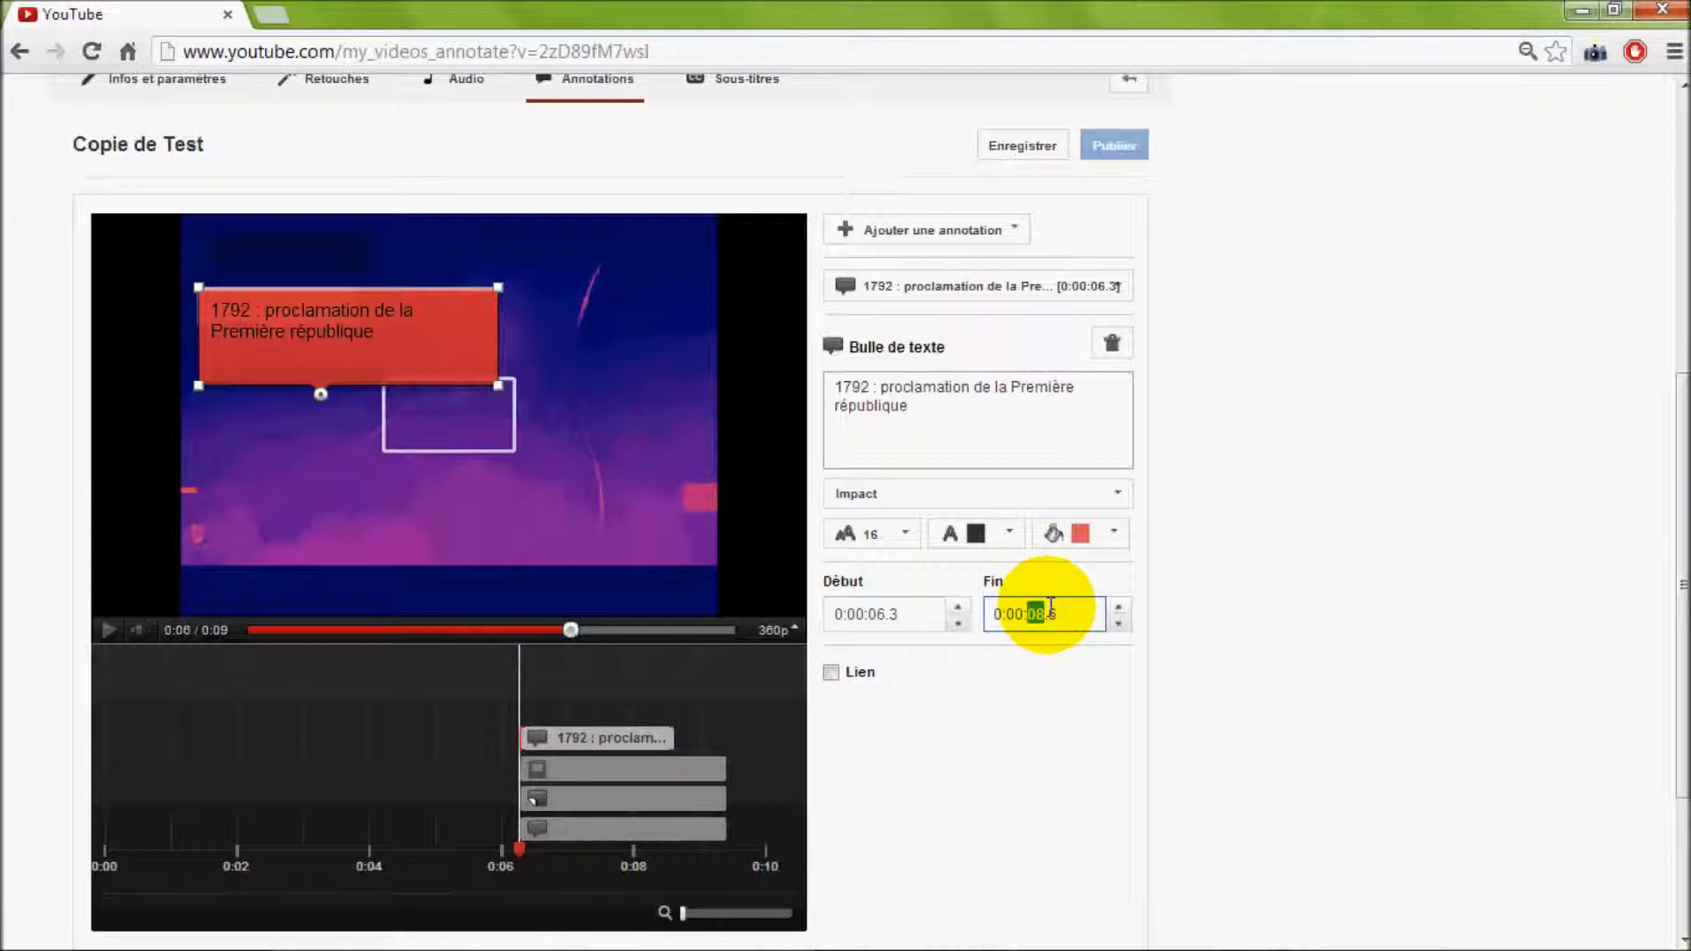
key(Down)
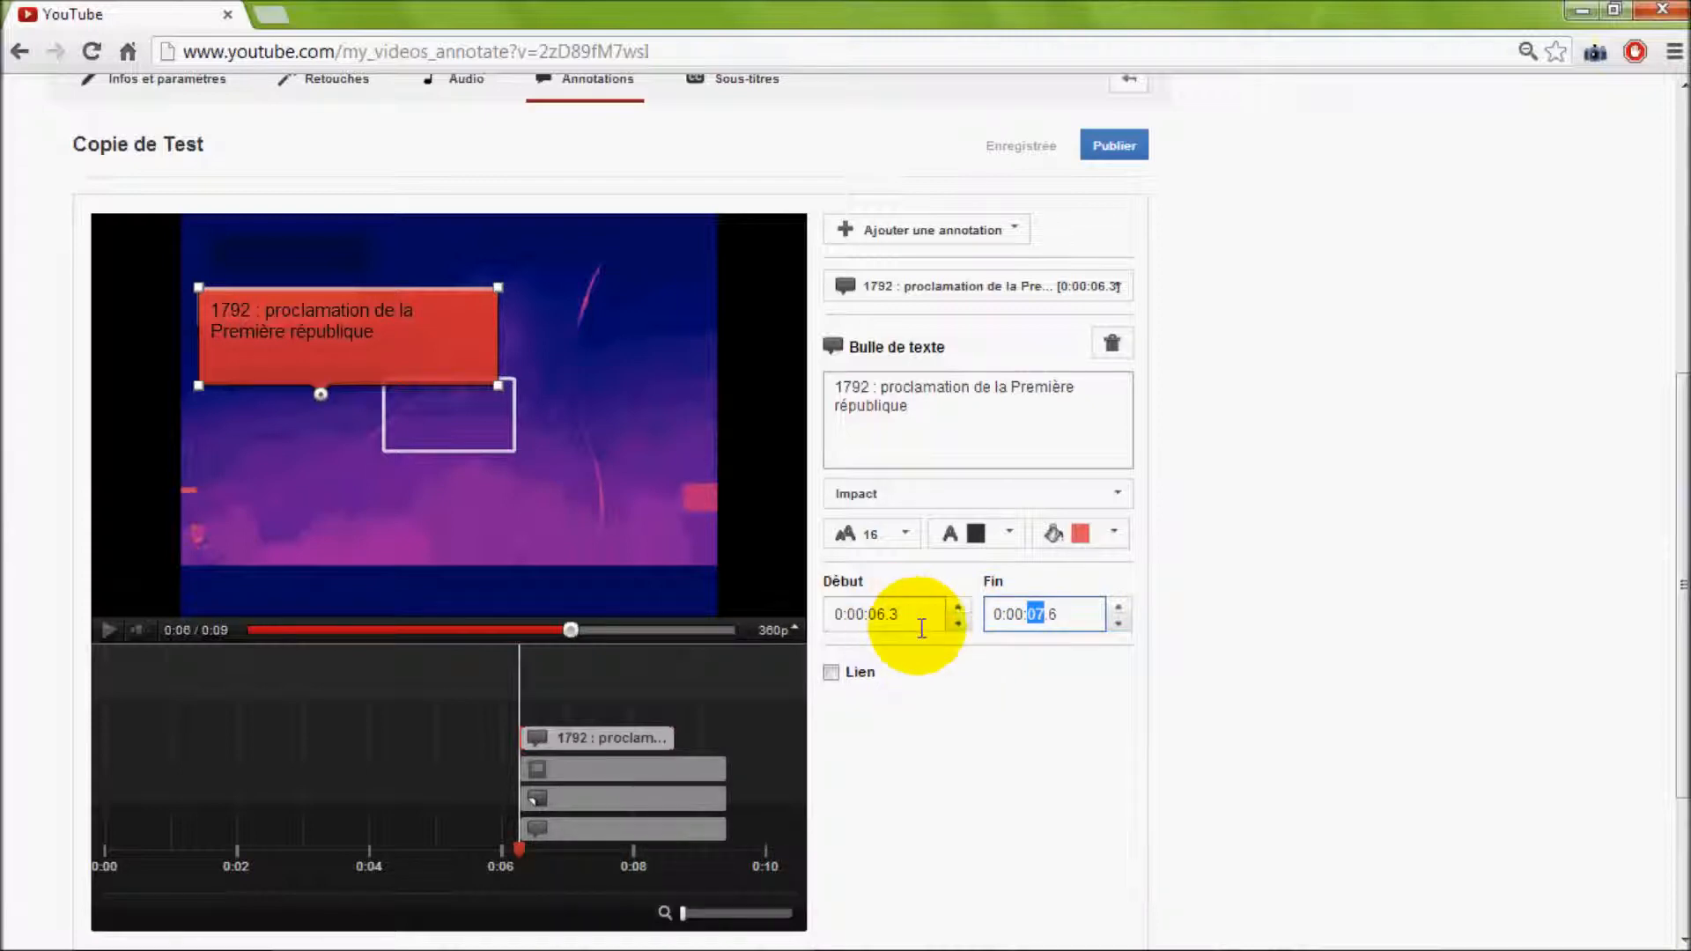
Add a link of type Vidéo to the speech bubble using the copied YouTube URL, and make it open in a new window
click(833, 672)
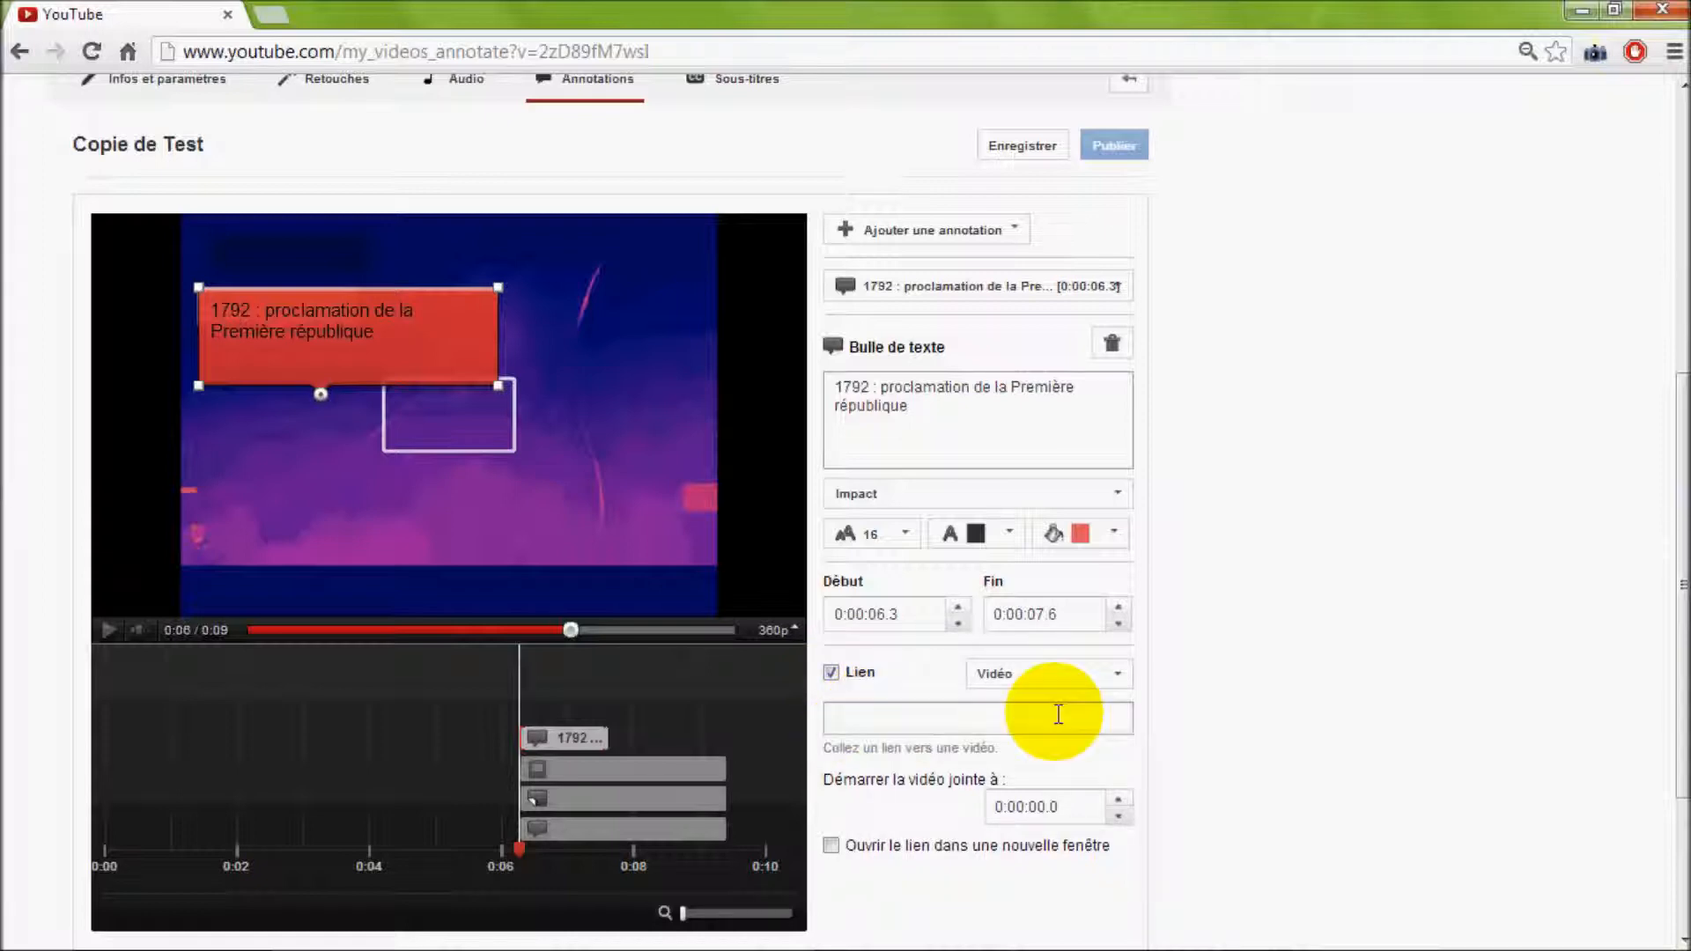
click(1121, 679)
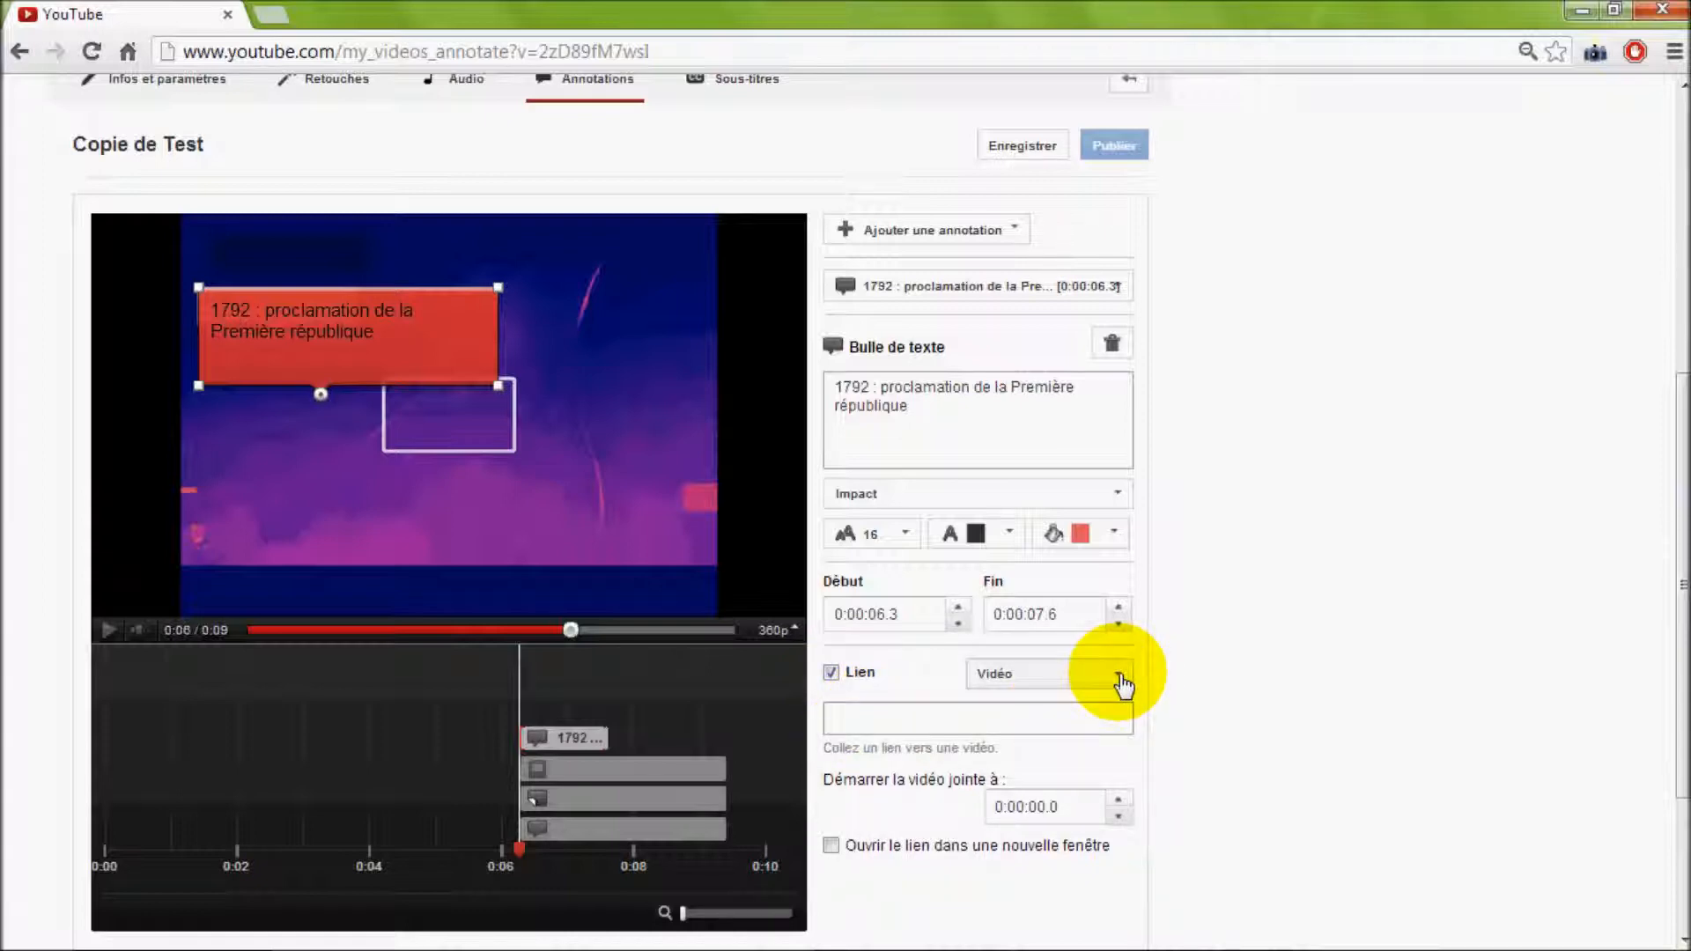
click(899, 718)
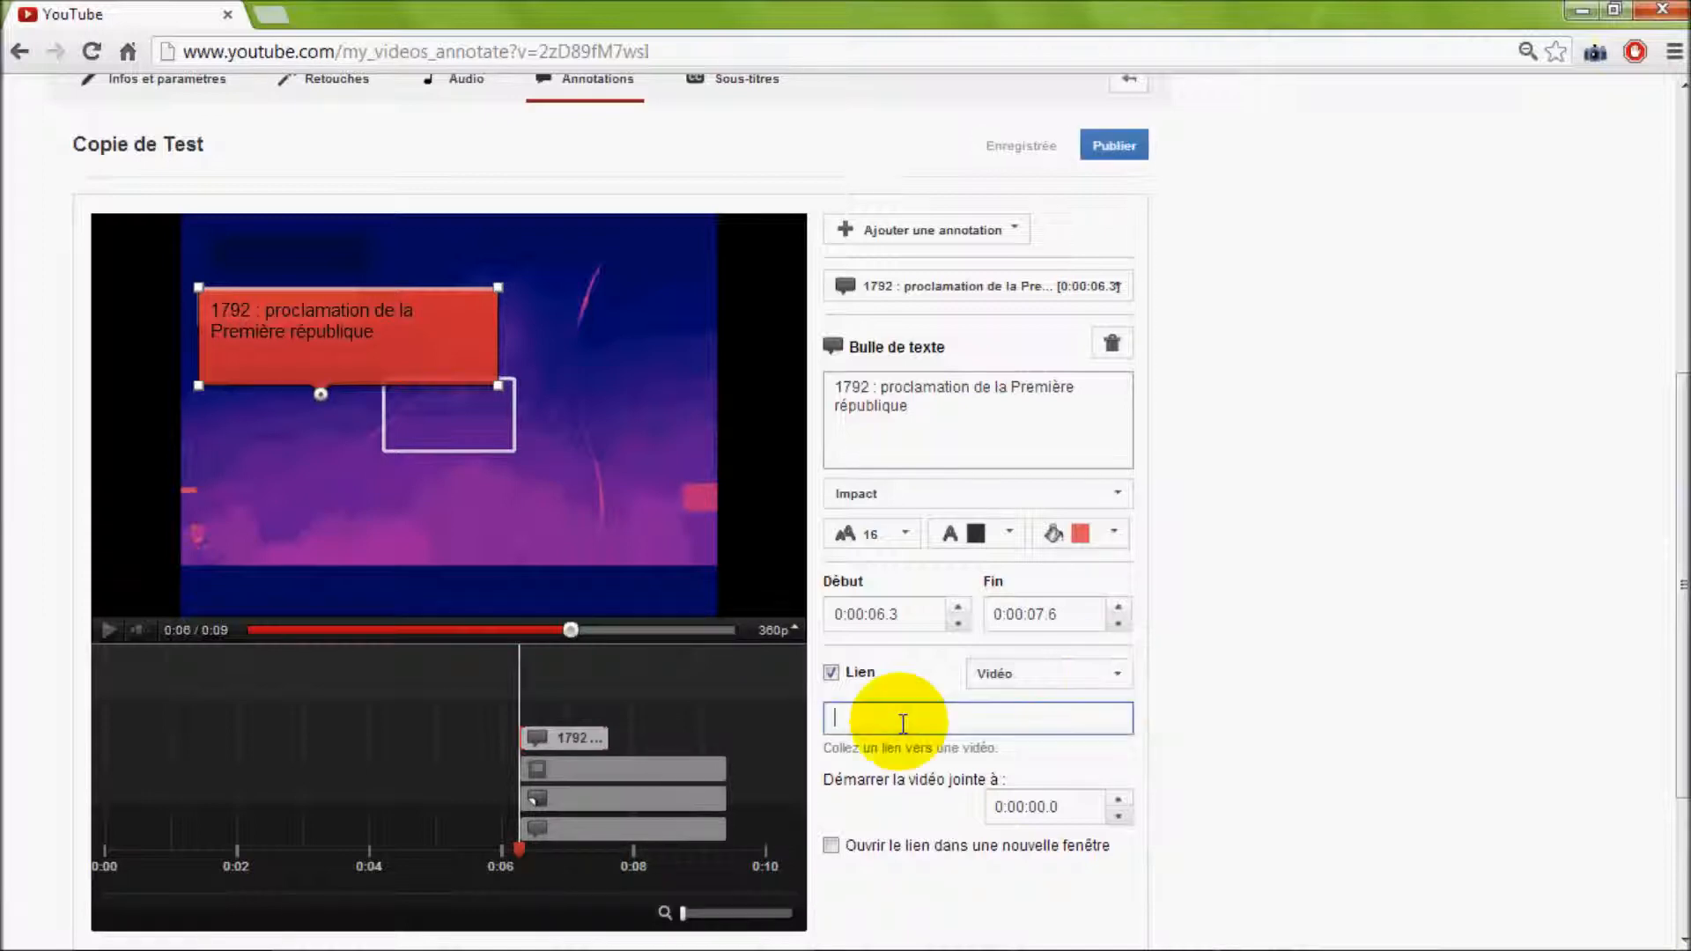
click(1118, 678)
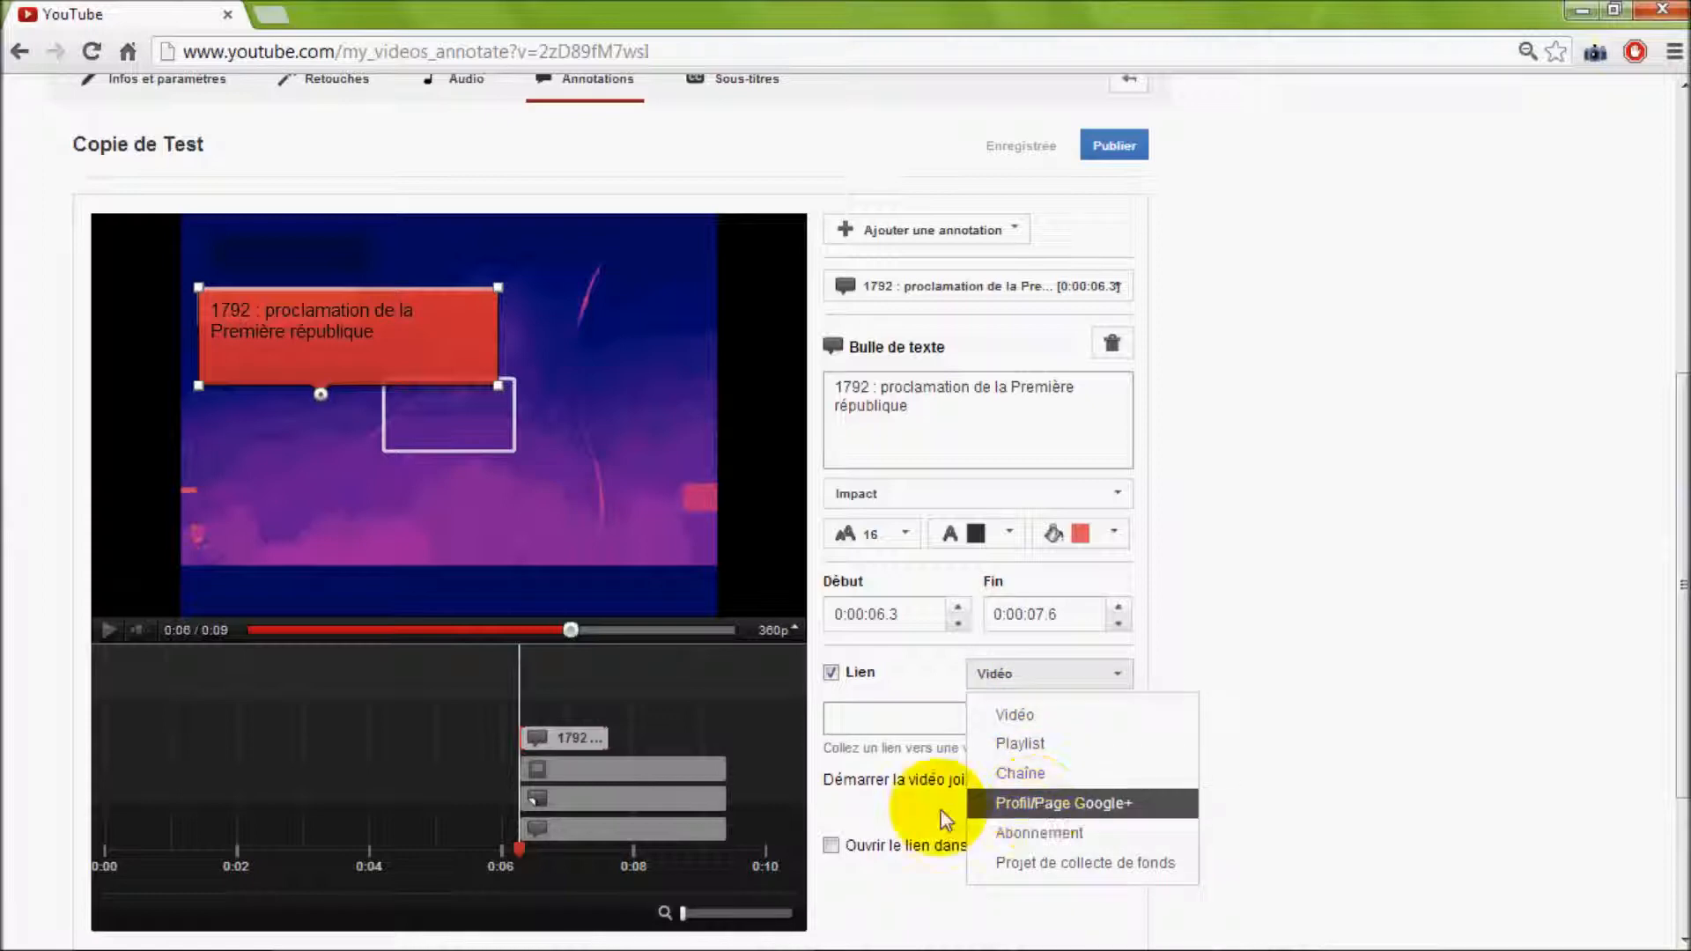
click(874, 719)
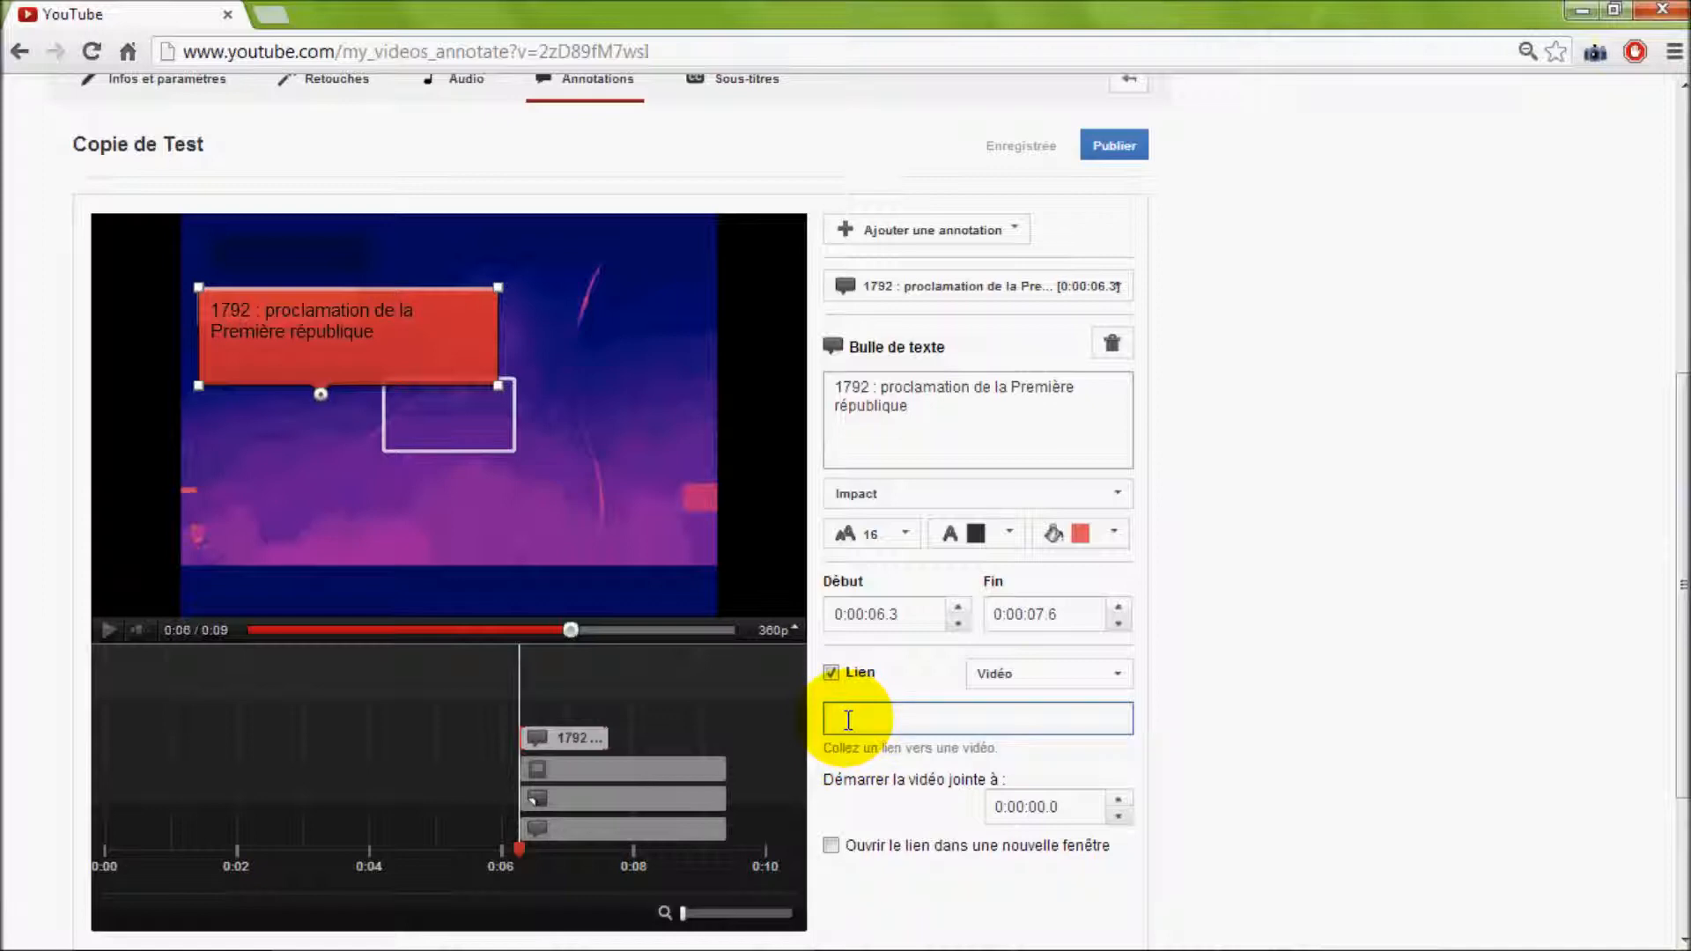
right_click(847, 721)
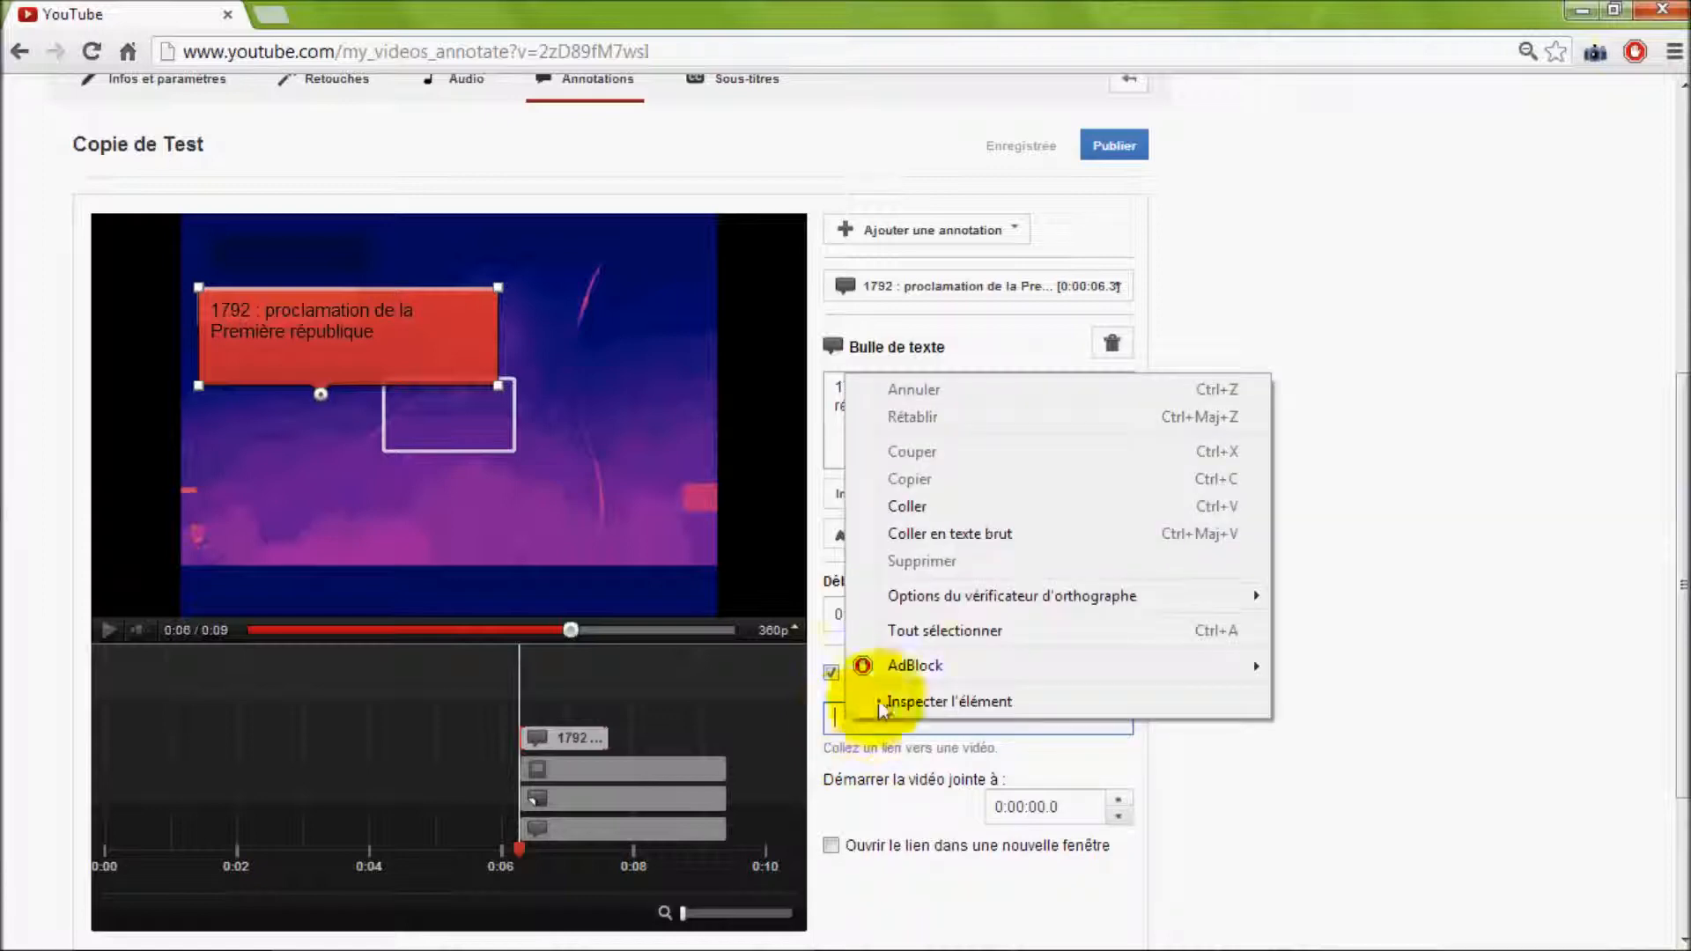
click(914, 505)
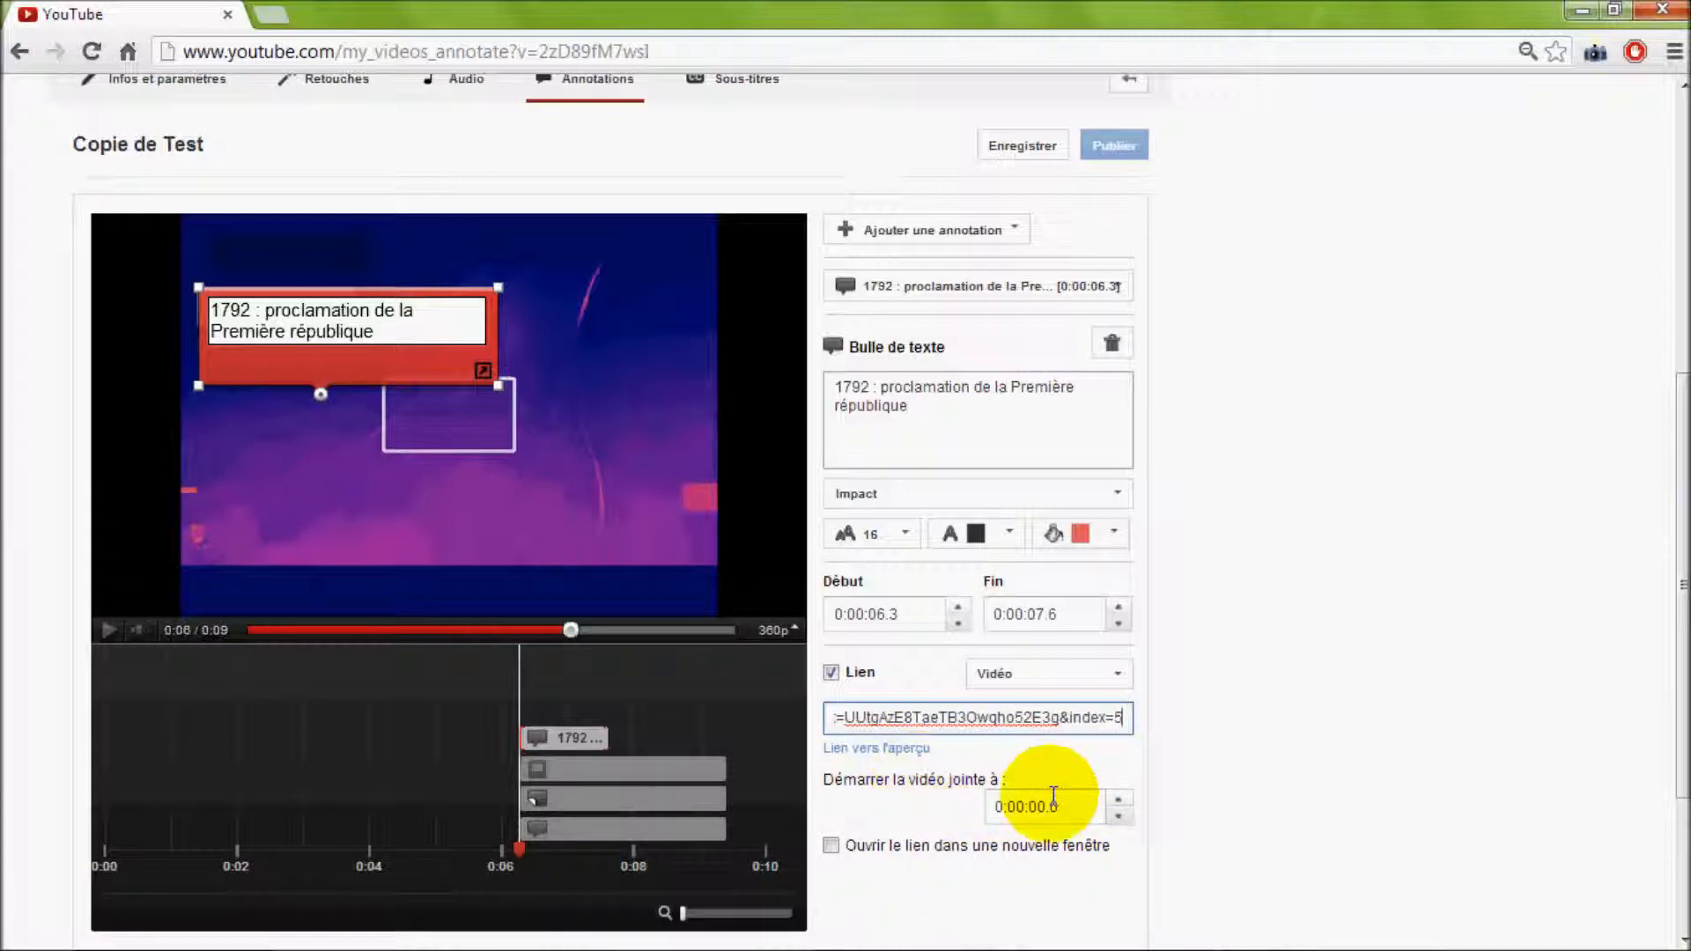
scroll(1057, 807, down, 3)
click(831, 598)
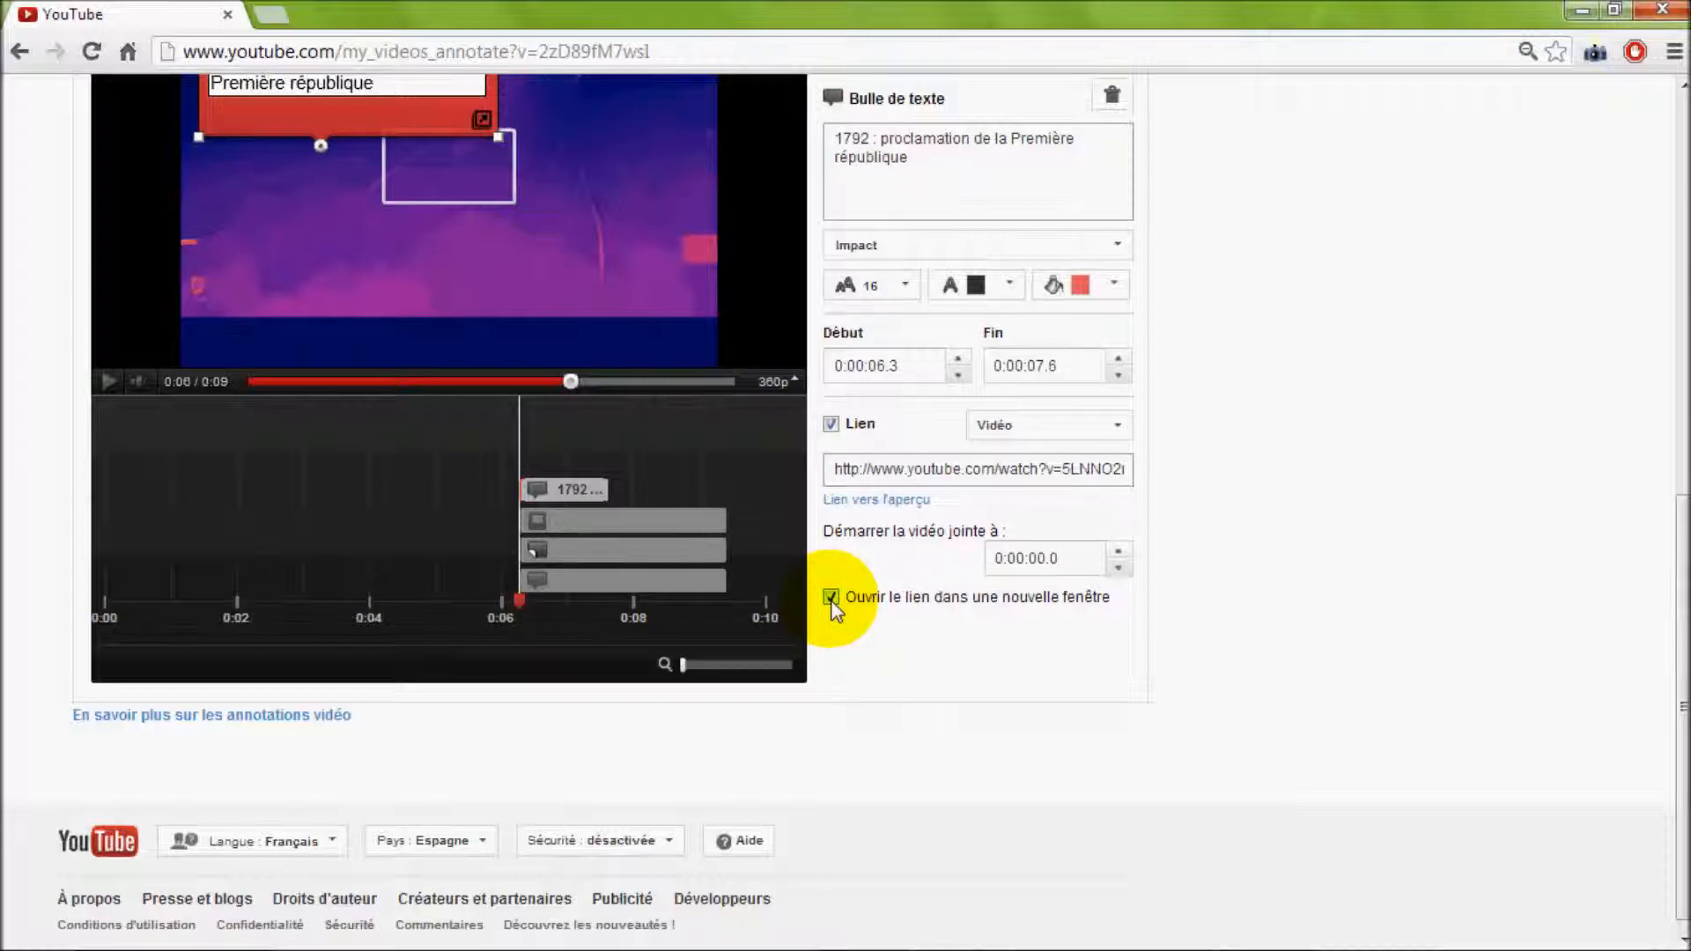
Publish the annotations of the "Copie de Test" video
scroll(1132, 568, up, 5)
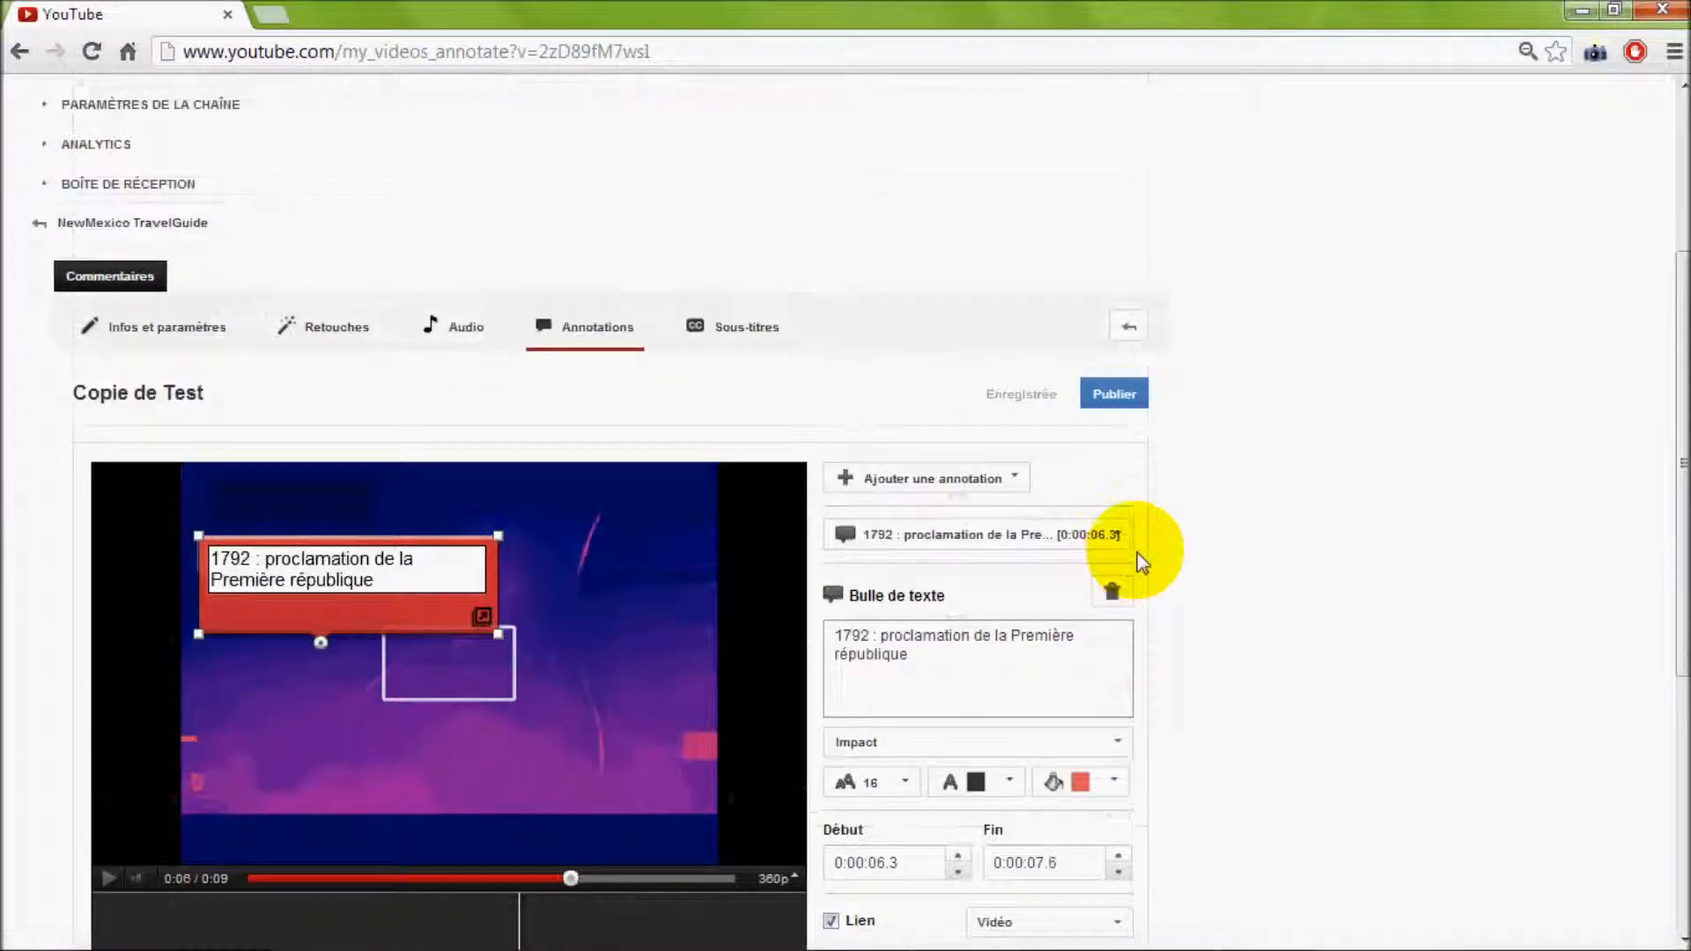
scroll(1101, 440, down, 1)
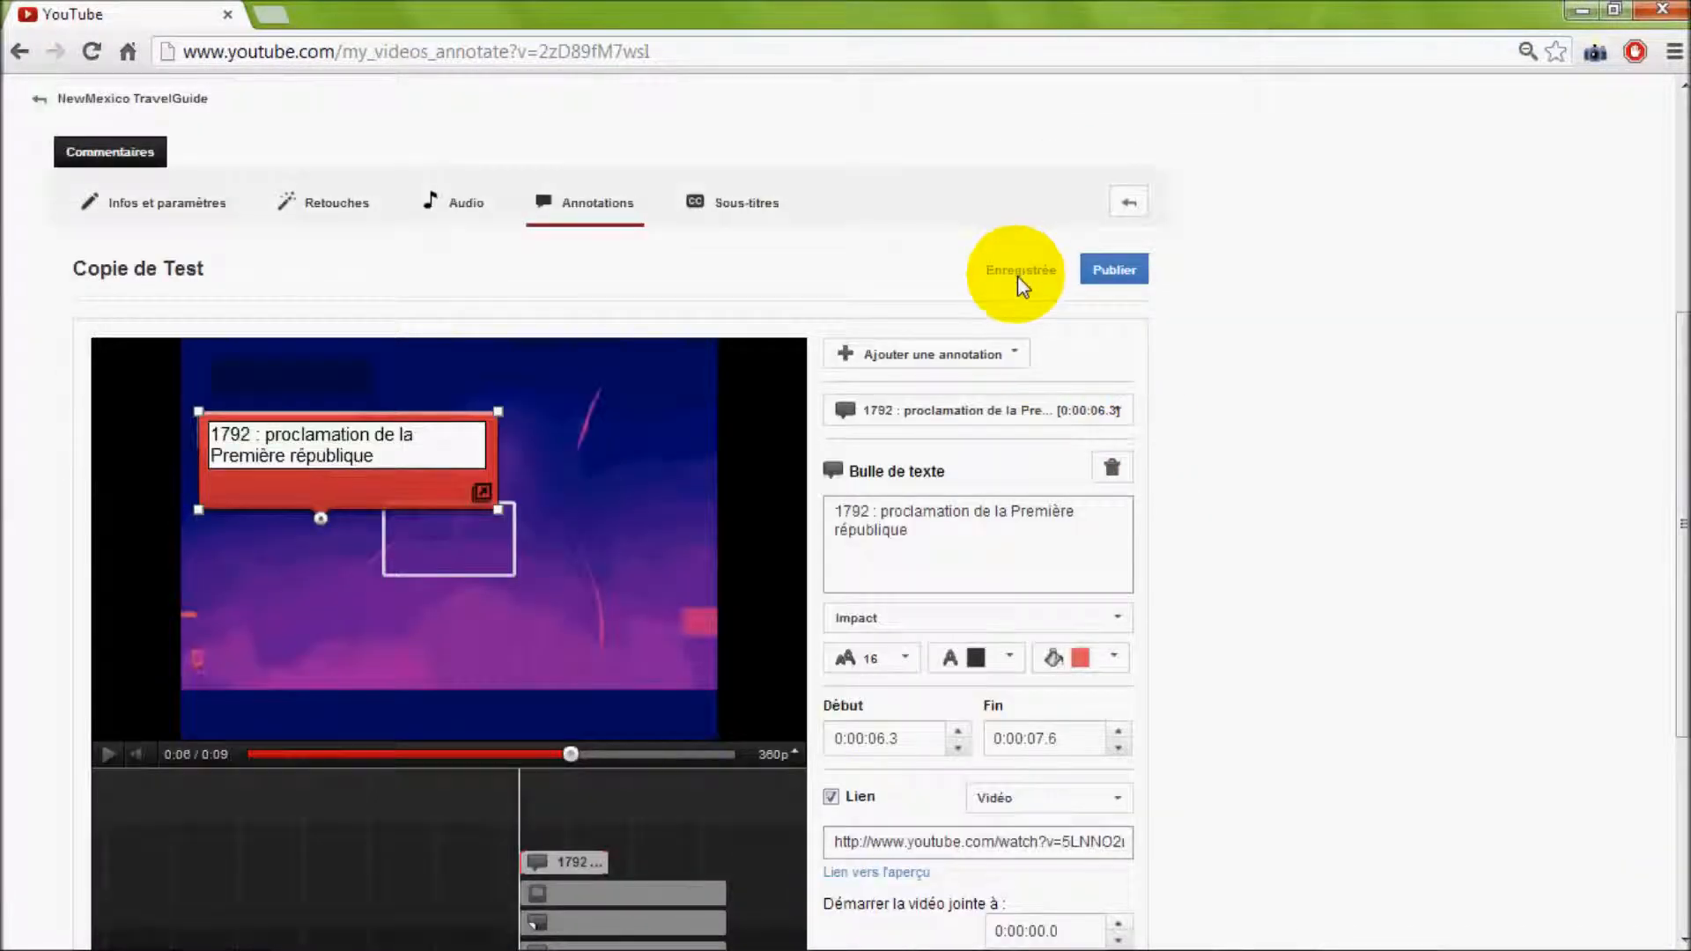
scroll(1116, 344, down, 2)
scroll(1117, 343, down, 1)
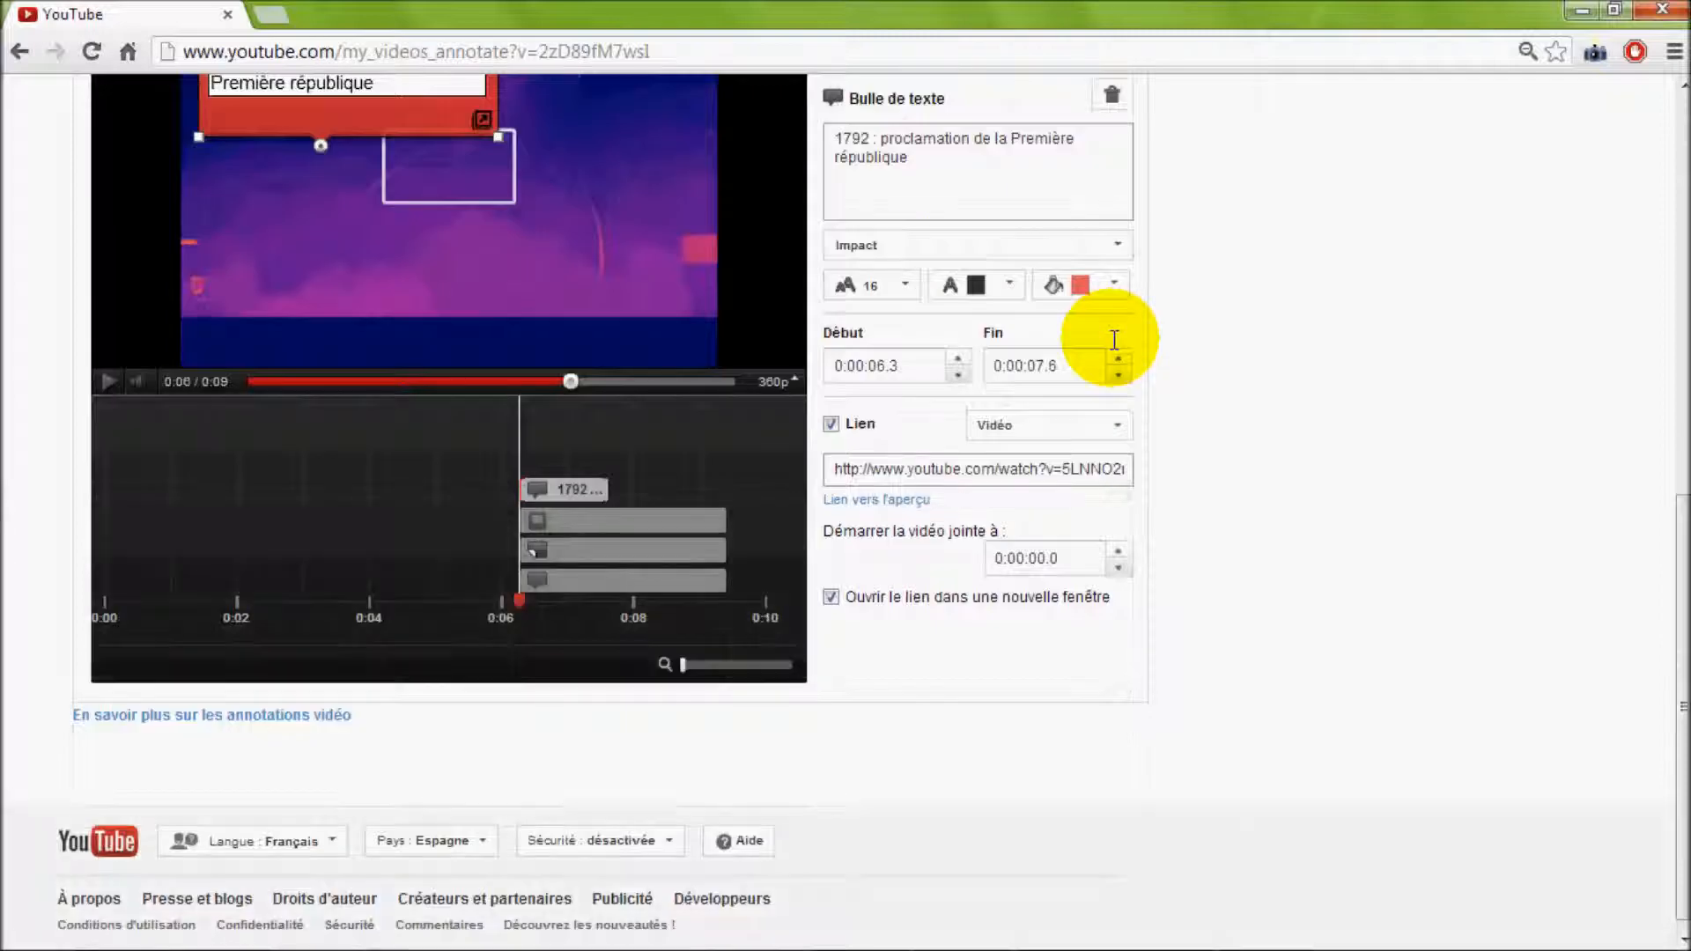
scroll(1114, 340, up, 3)
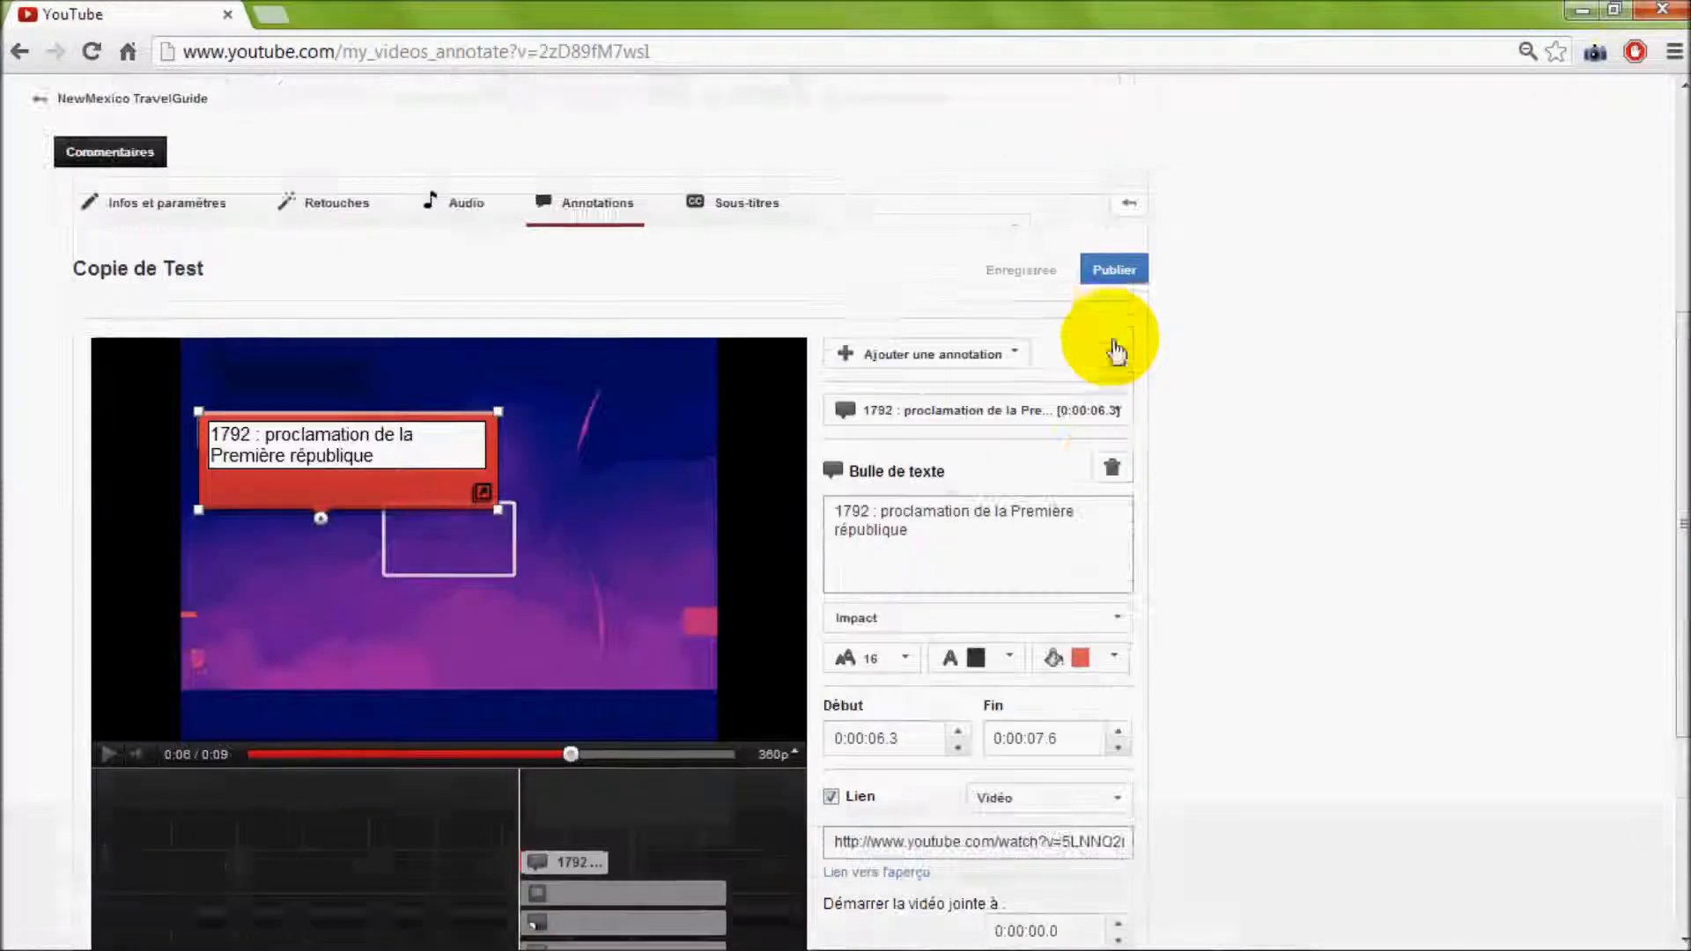
click(1116, 277)
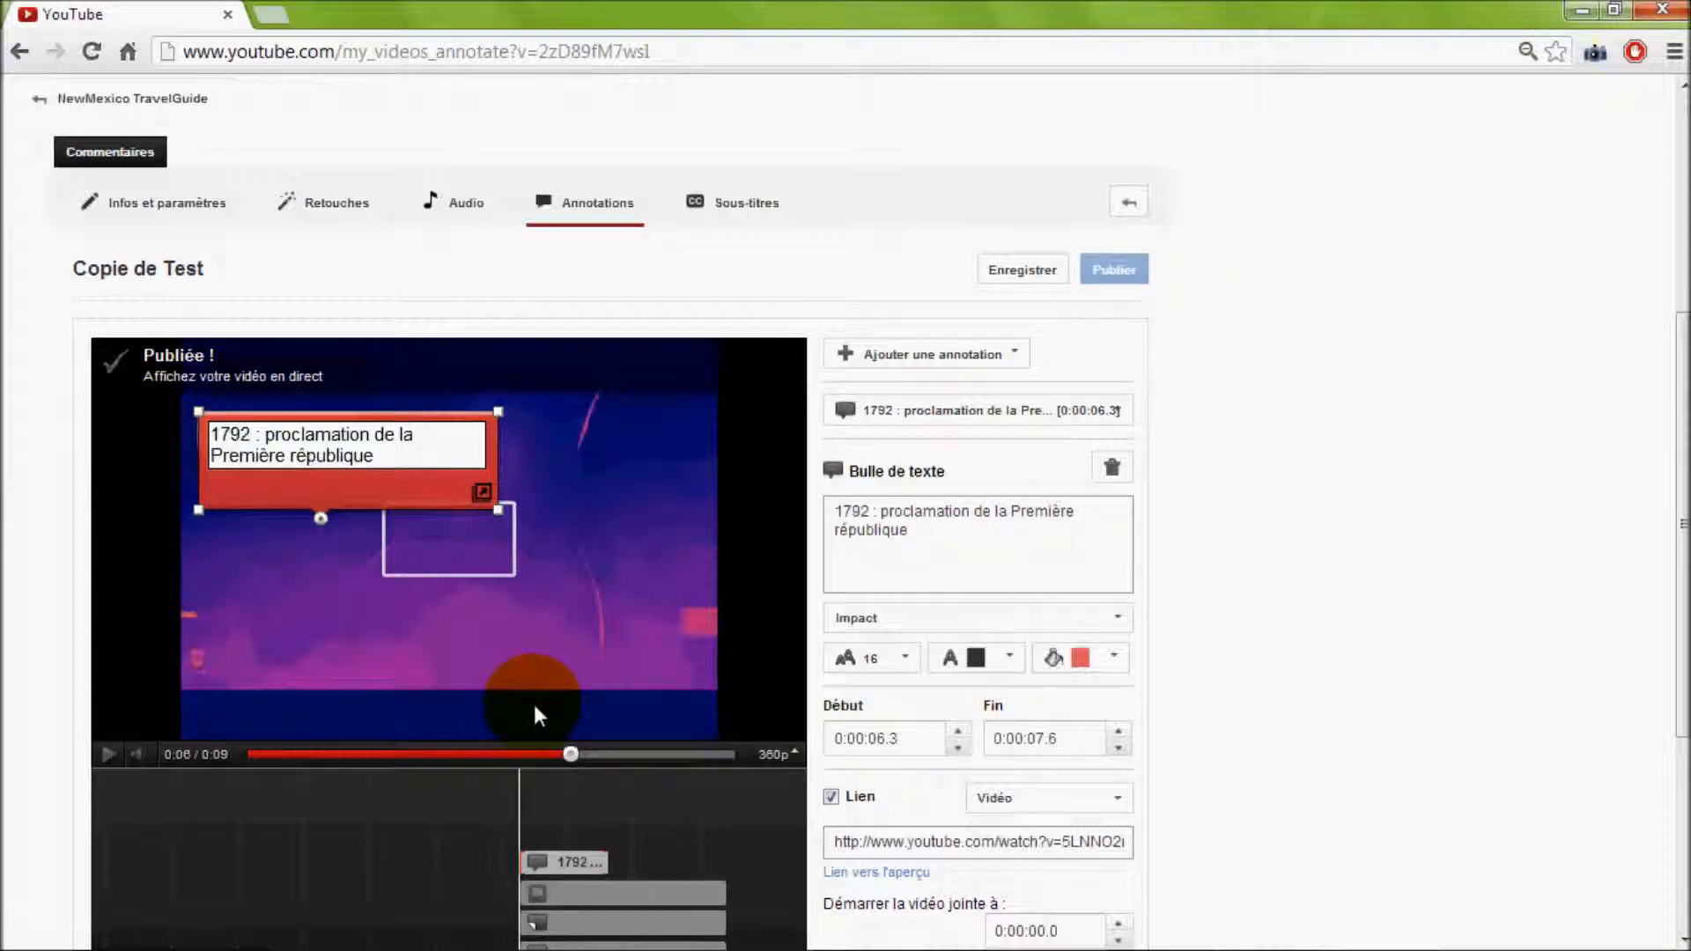
Save the annotations of "Copie de Test" once more
scroll(534, 705, up, 3)
scroll(558, 692, down, 2)
scroll(790, 717, down, 4)
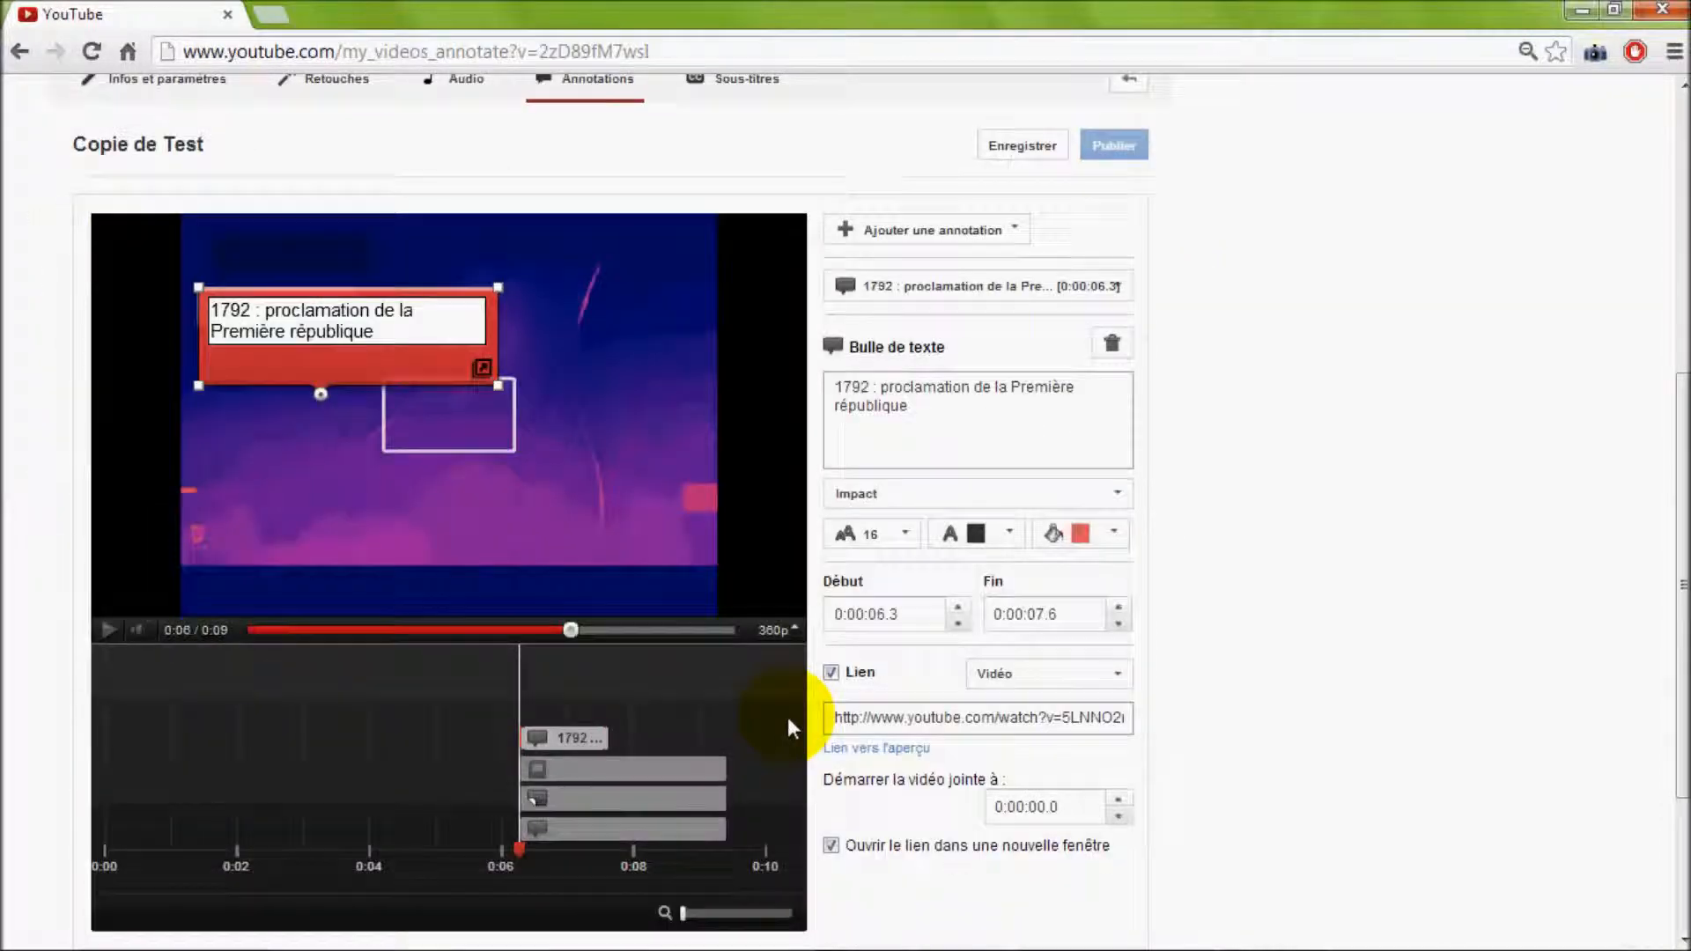
scroll(790, 716, up, 4)
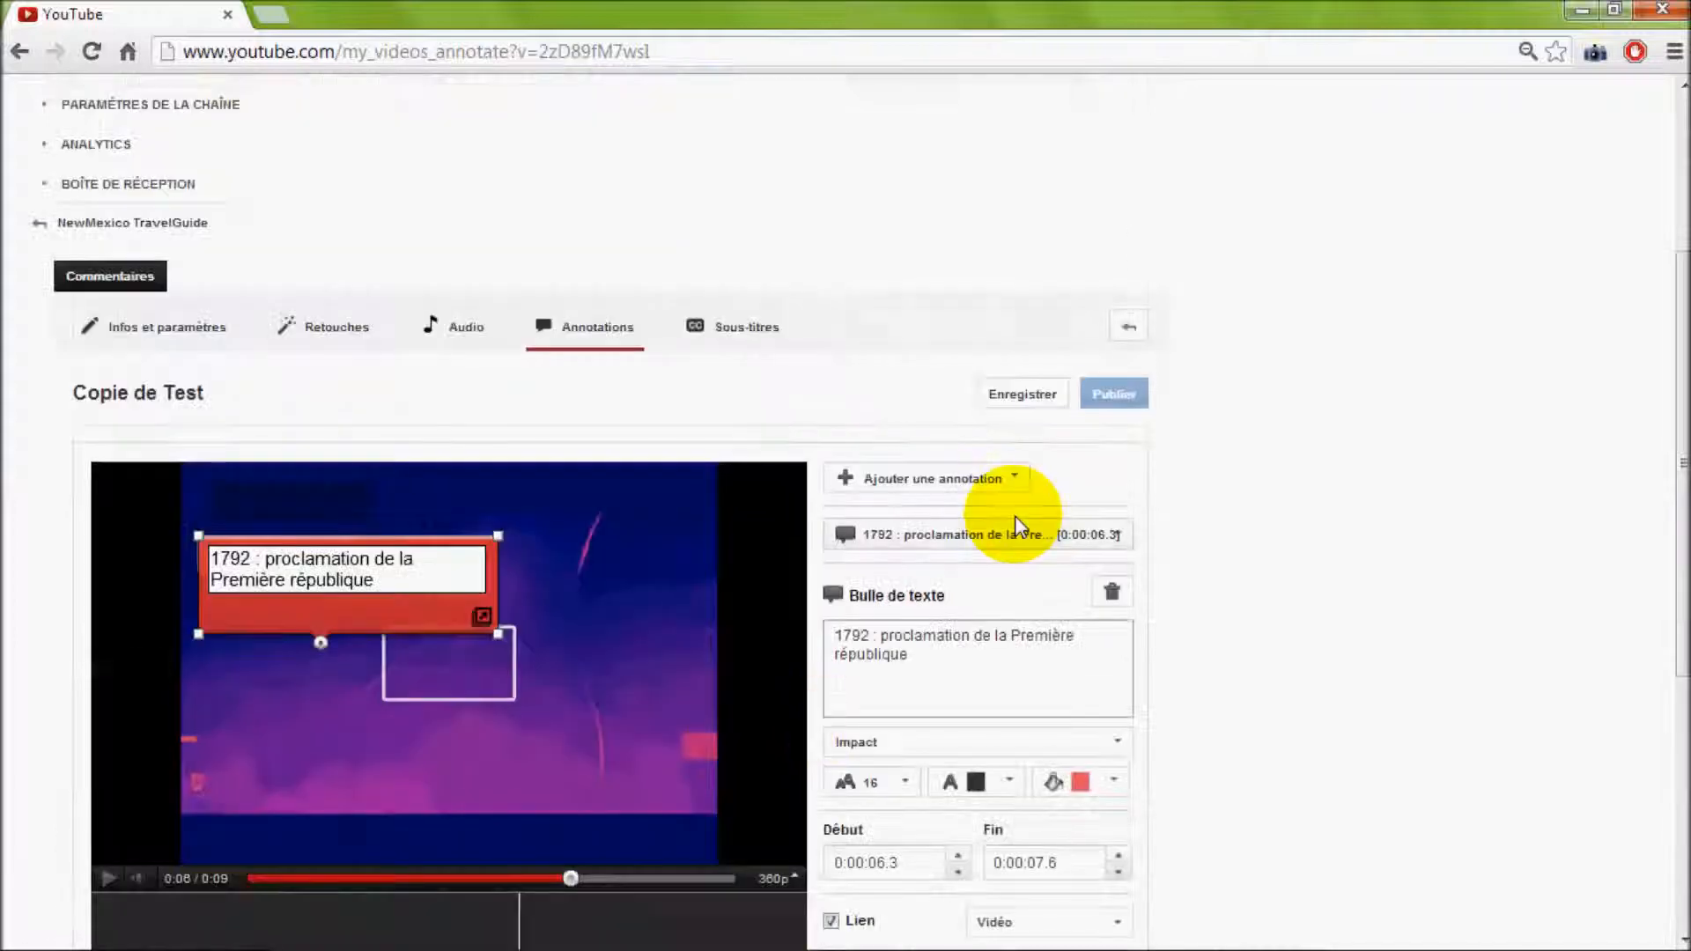
click(1025, 403)
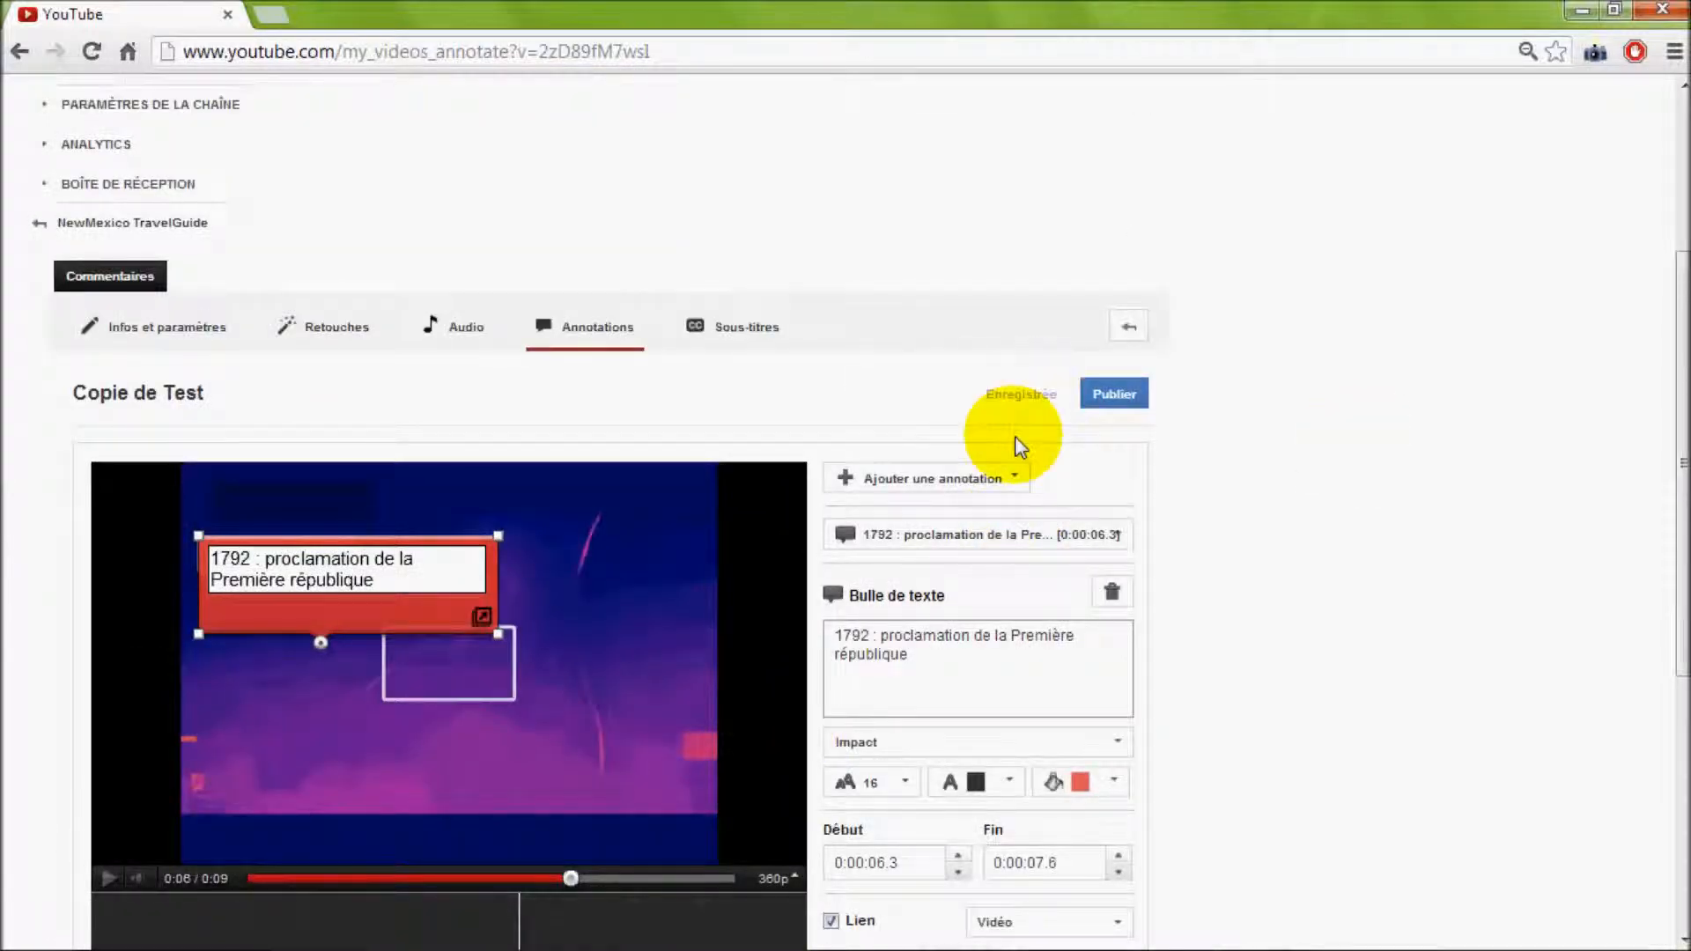
Open the signed-in account's own channel page (Ma chaîne)
scroll(1315, 391, up, 4)
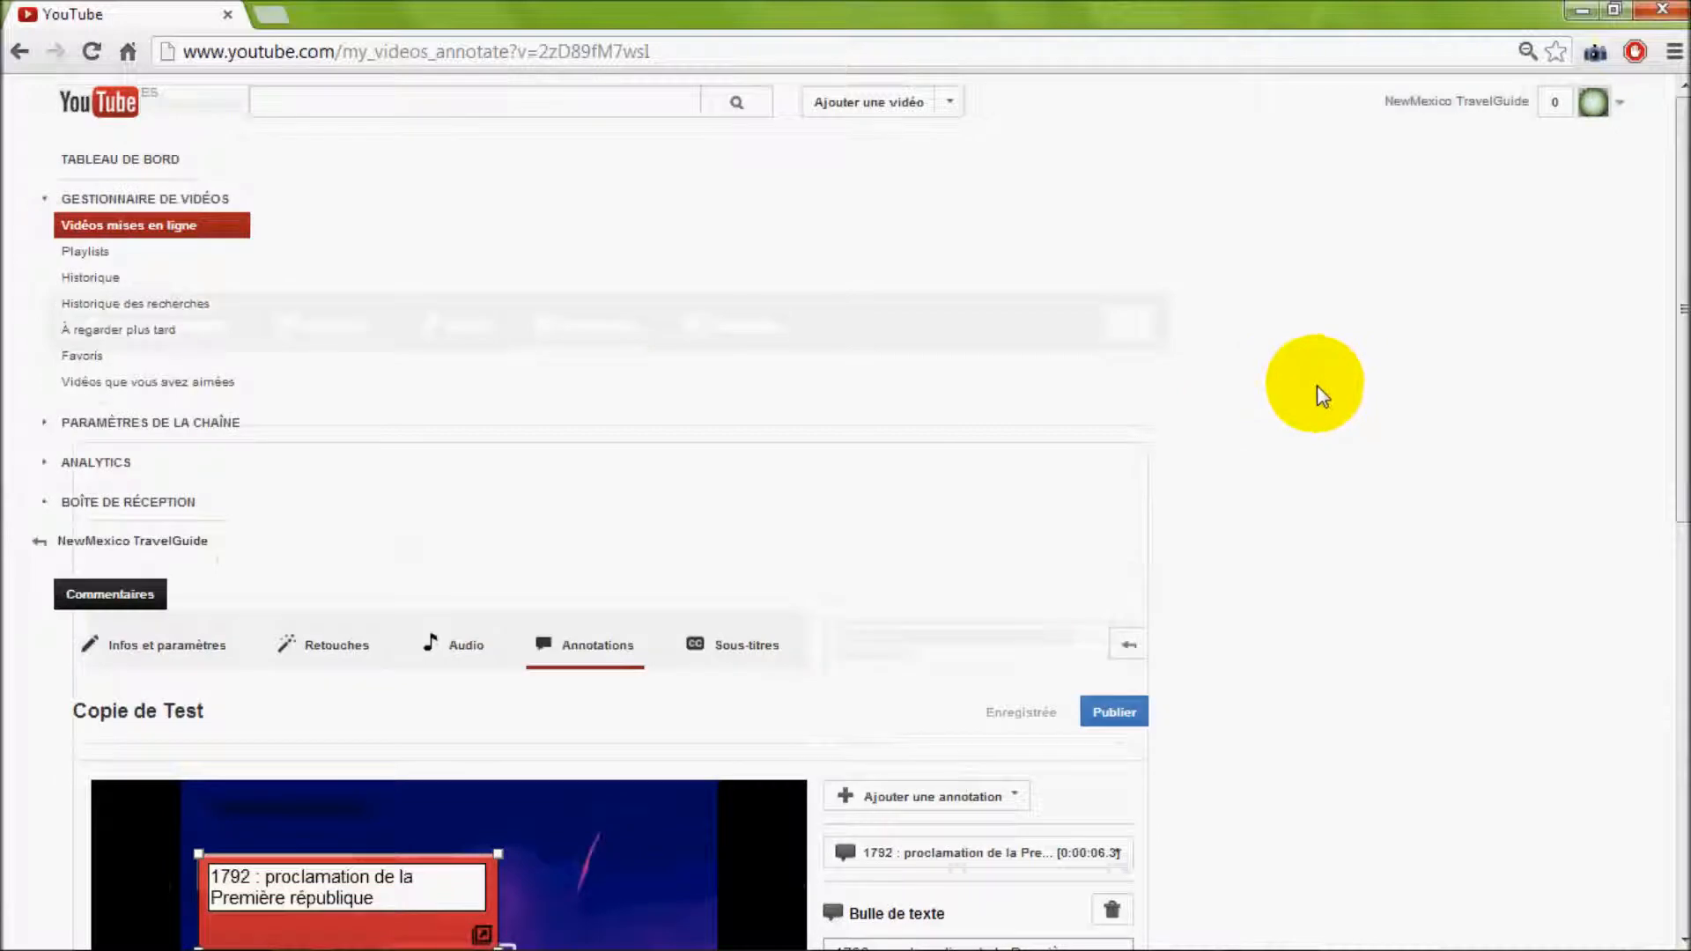
click(1619, 114)
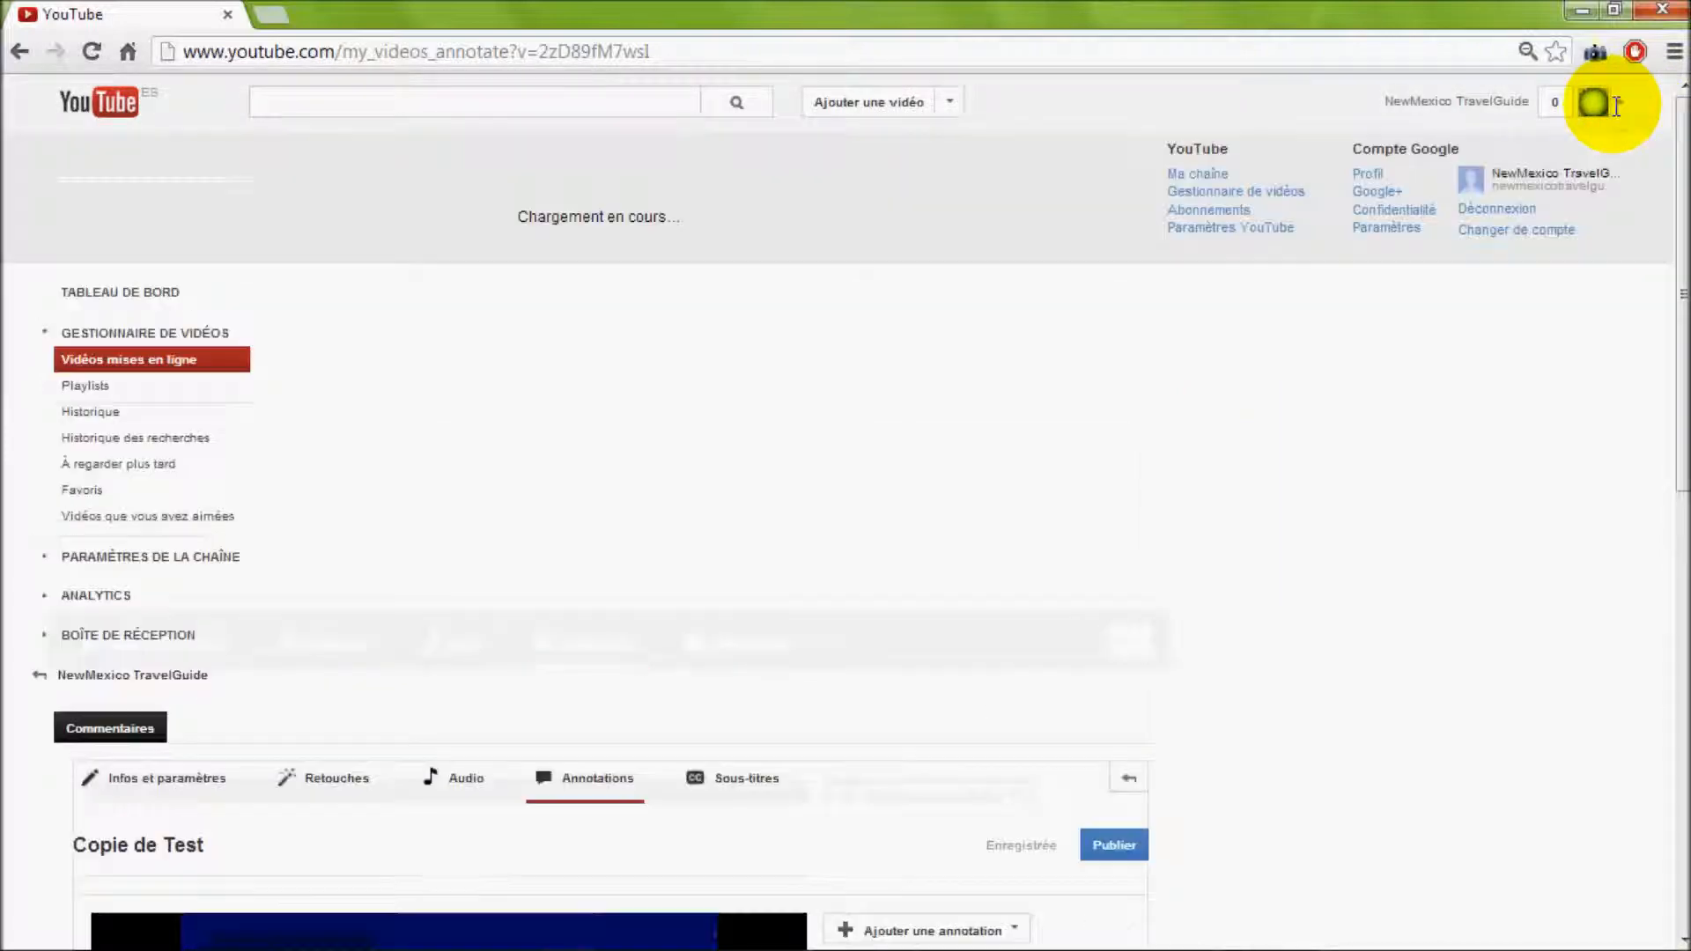
click(1213, 181)
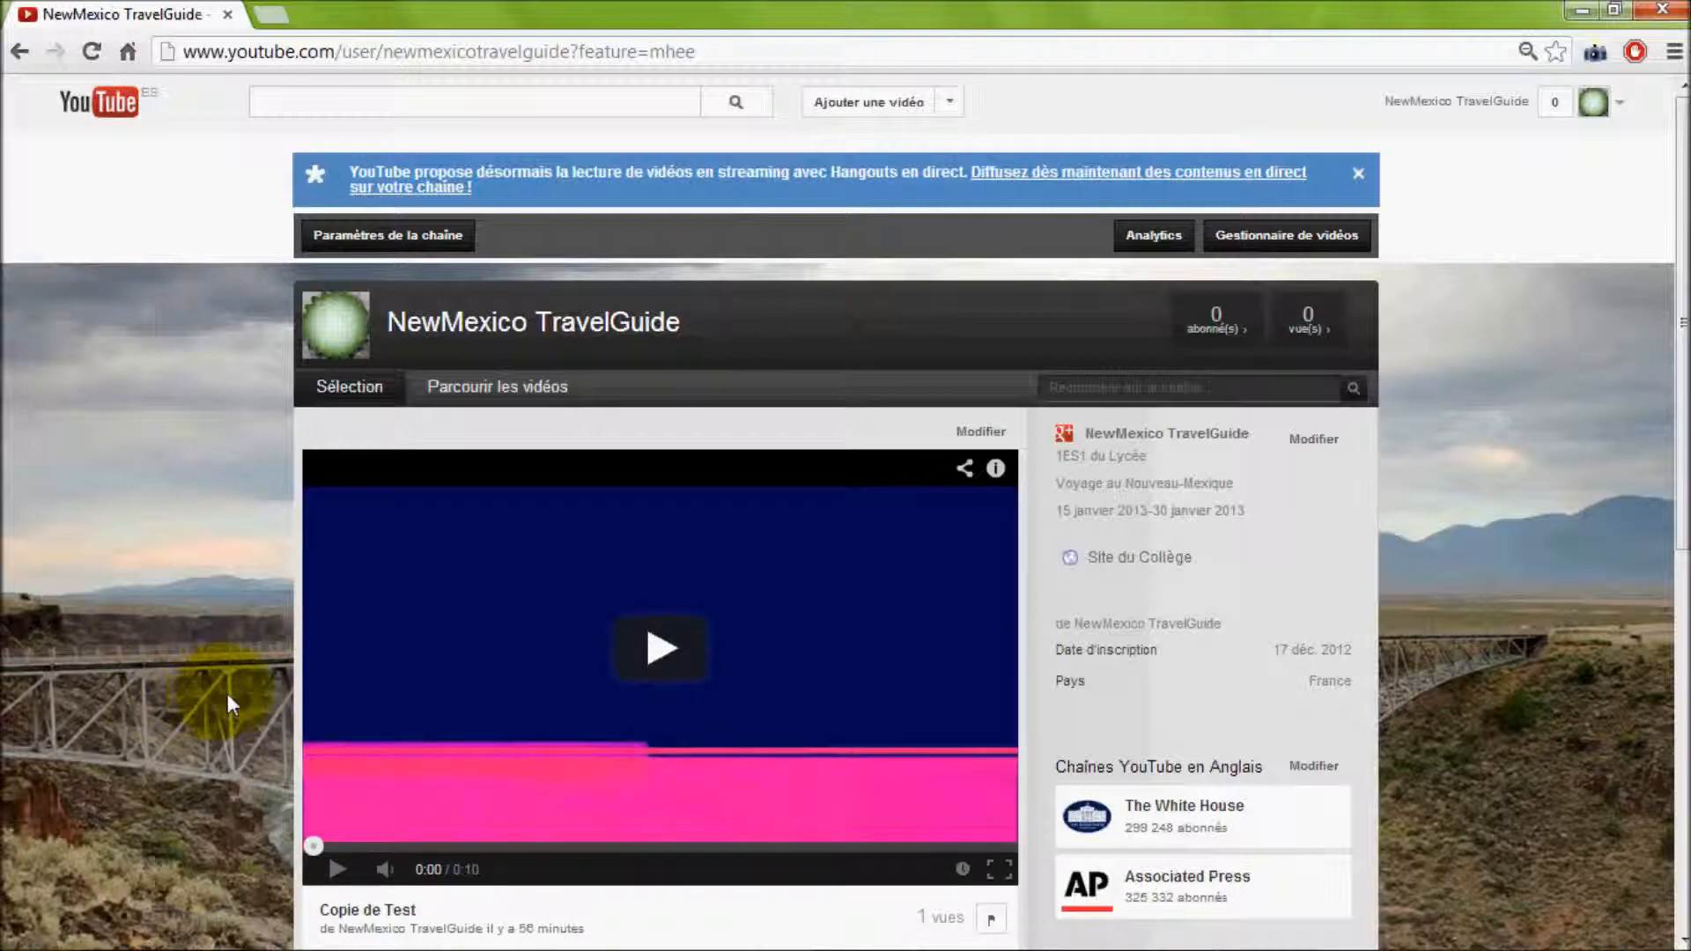
Play the featured "Copie de Test" video on the channel page and start a replay to check its published annotations
scroll(227, 694, down, 1)
click(337, 745)
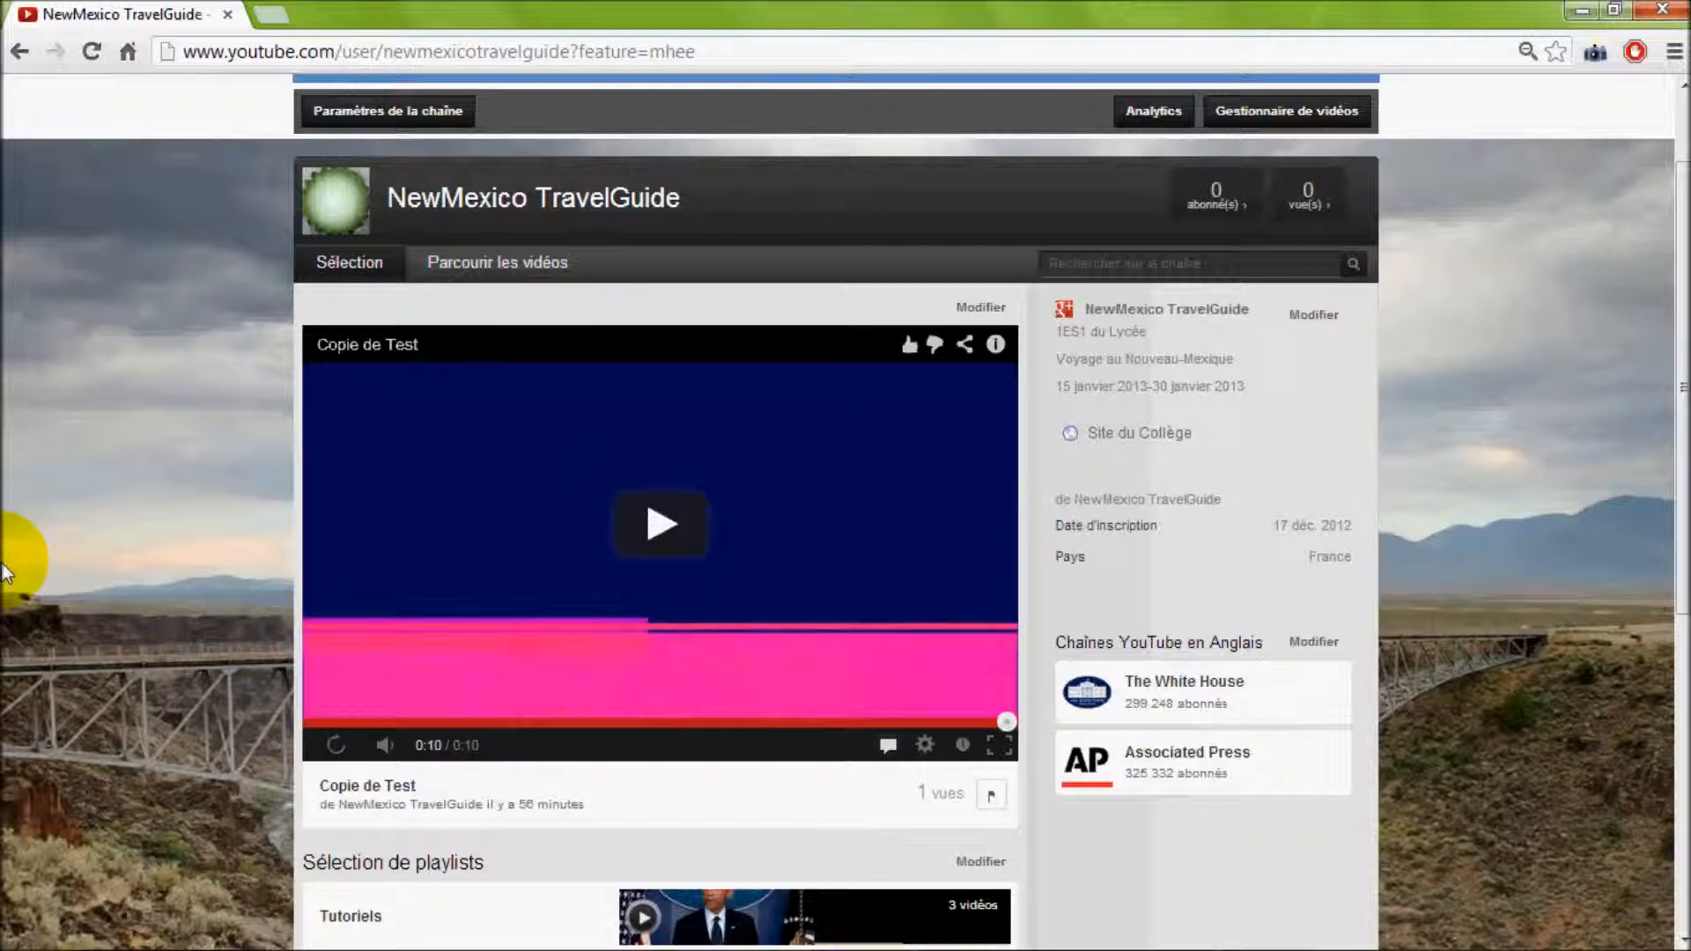
click(359, 678)
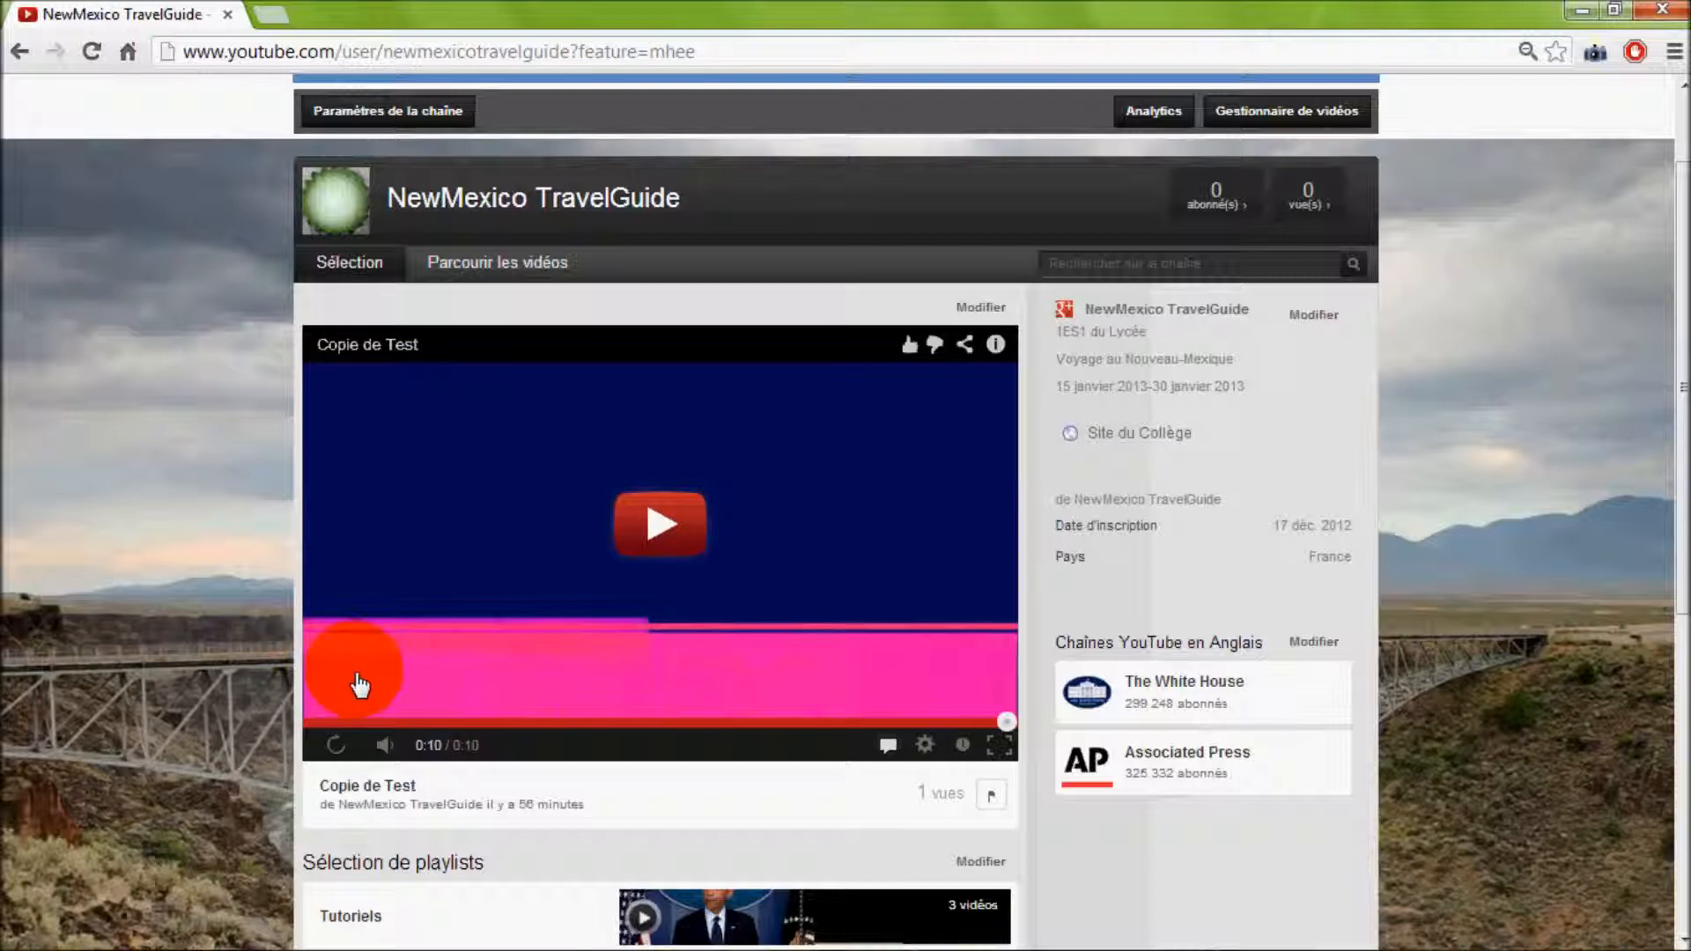